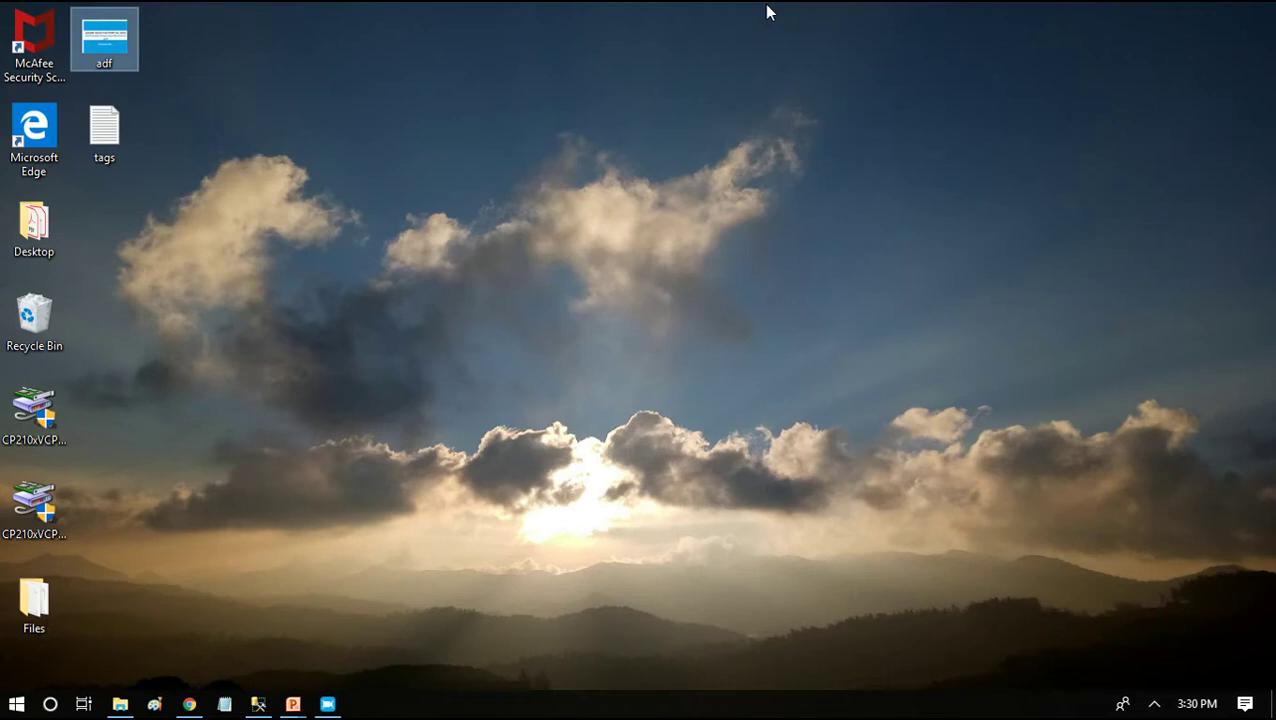
Step: Switch to Azure Data Factory in Chrome and create a new pipeline named pl_copy_onprem_cloud
click(189, 704)
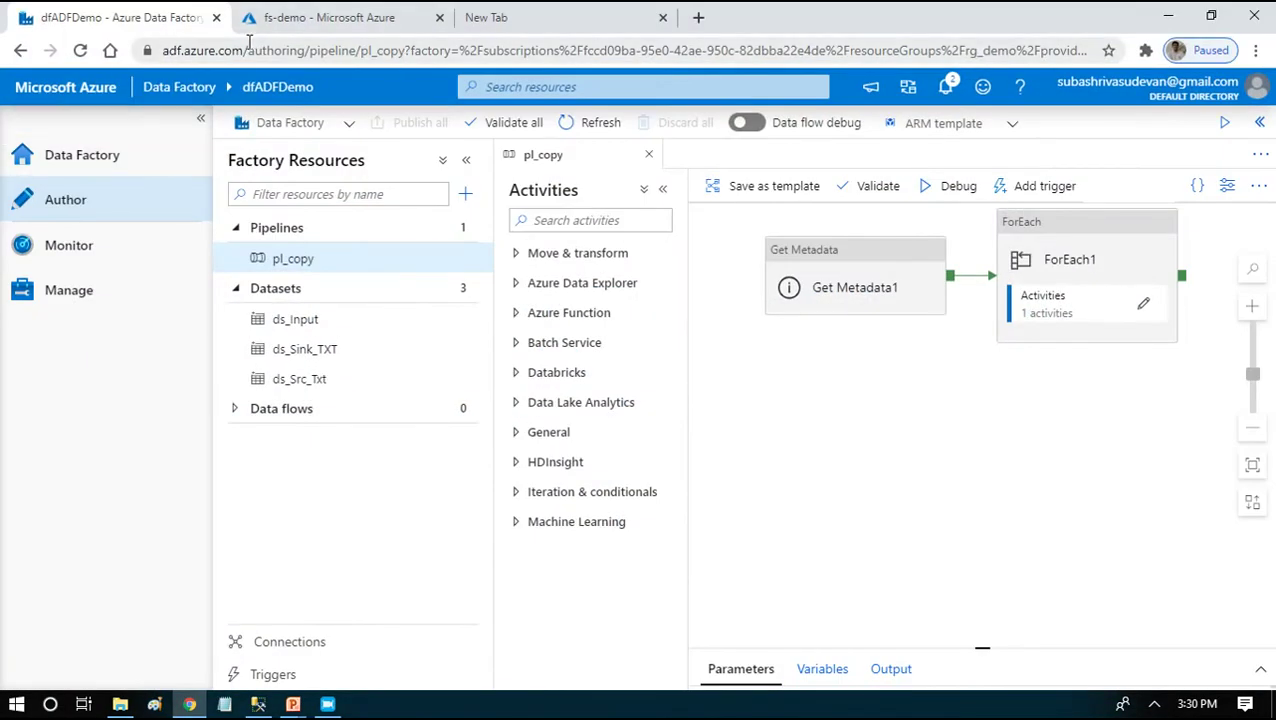
click(465, 193)
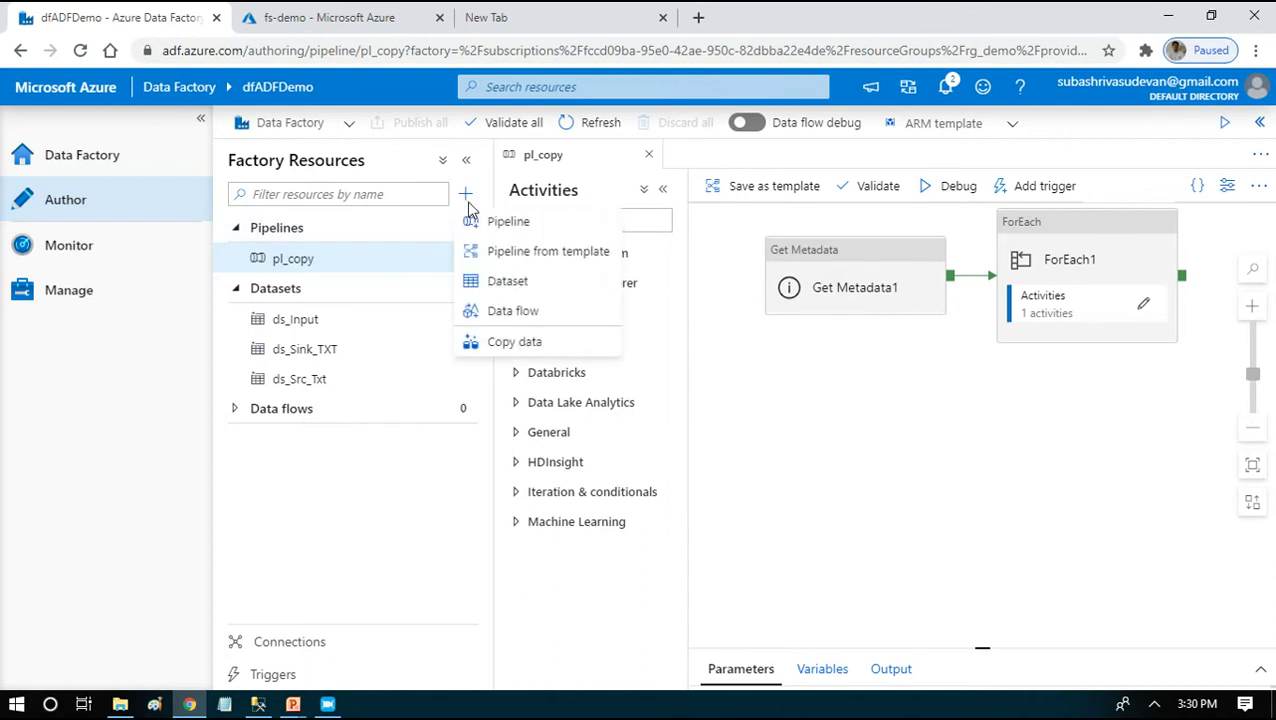
click(491, 231)
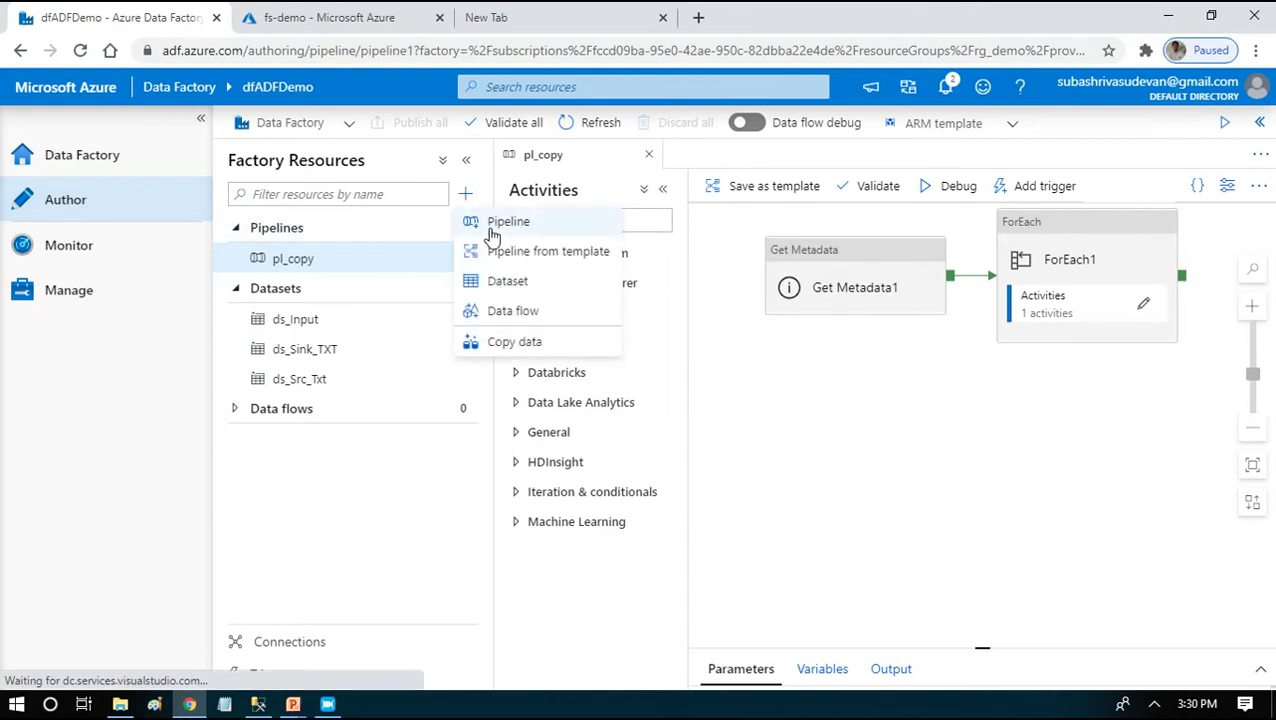
click(1041, 315)
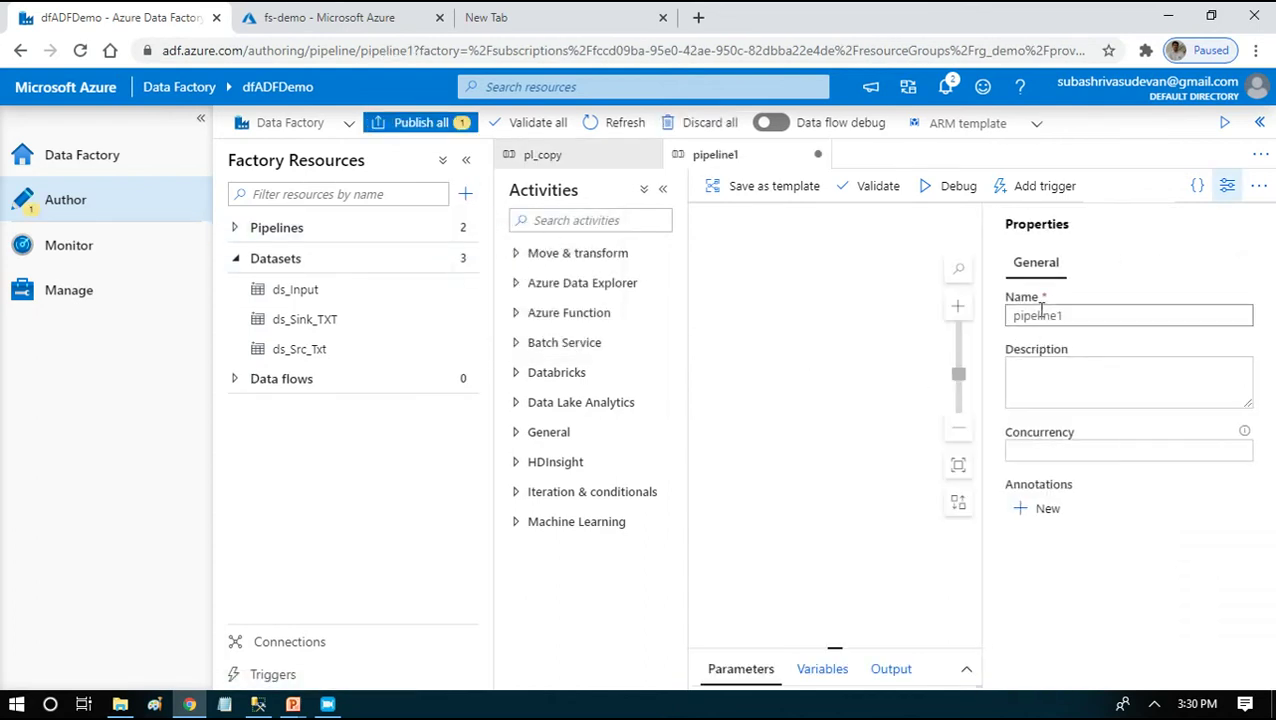
double_click(1041, 315)
text(pl_c)
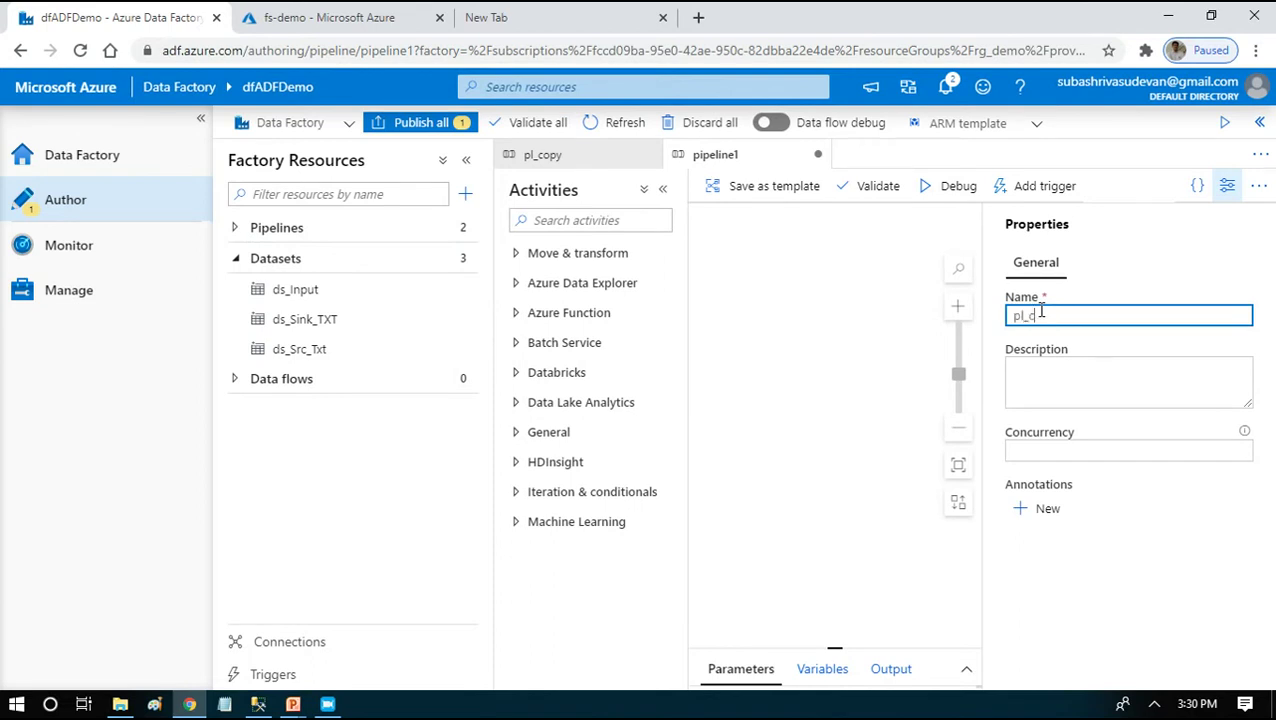
text(opy_onprem)
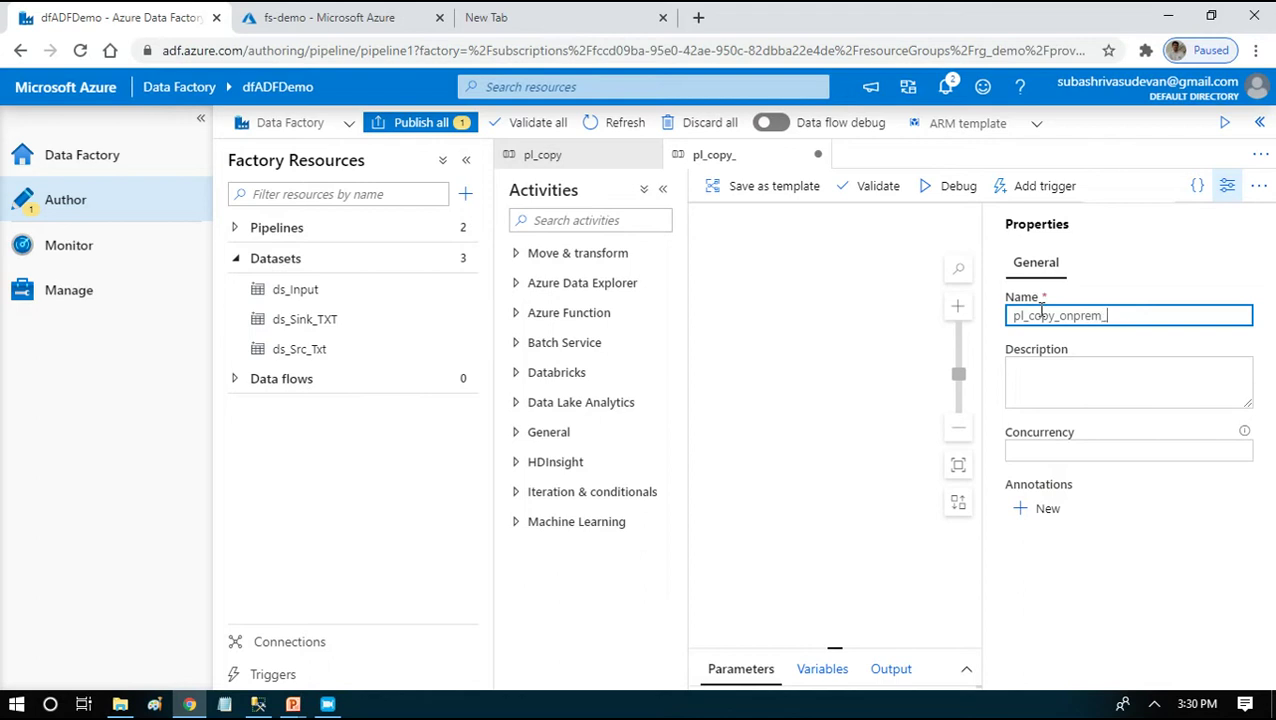
text(_cloud)
click(853, 324)
Step: Find the Copy data activity and place it on the pipeline canvas
click(596, 221)
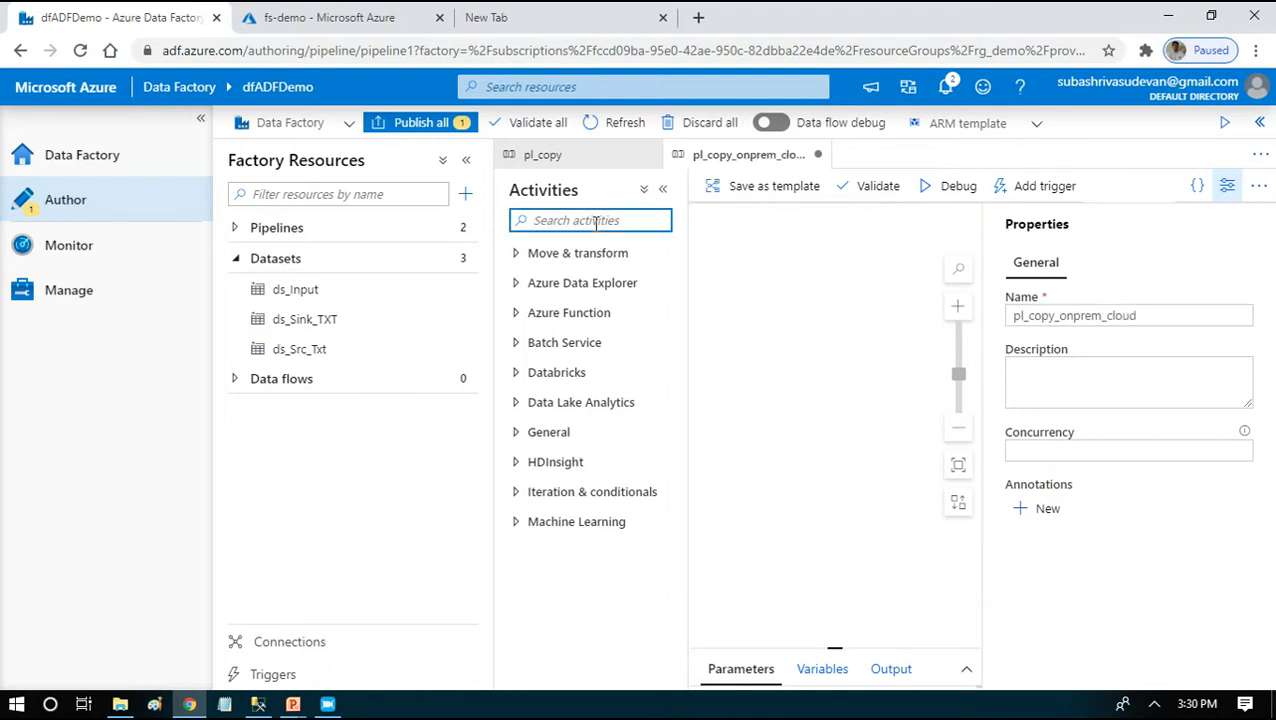
text(copy)
drag(555, 288, 761, 314)
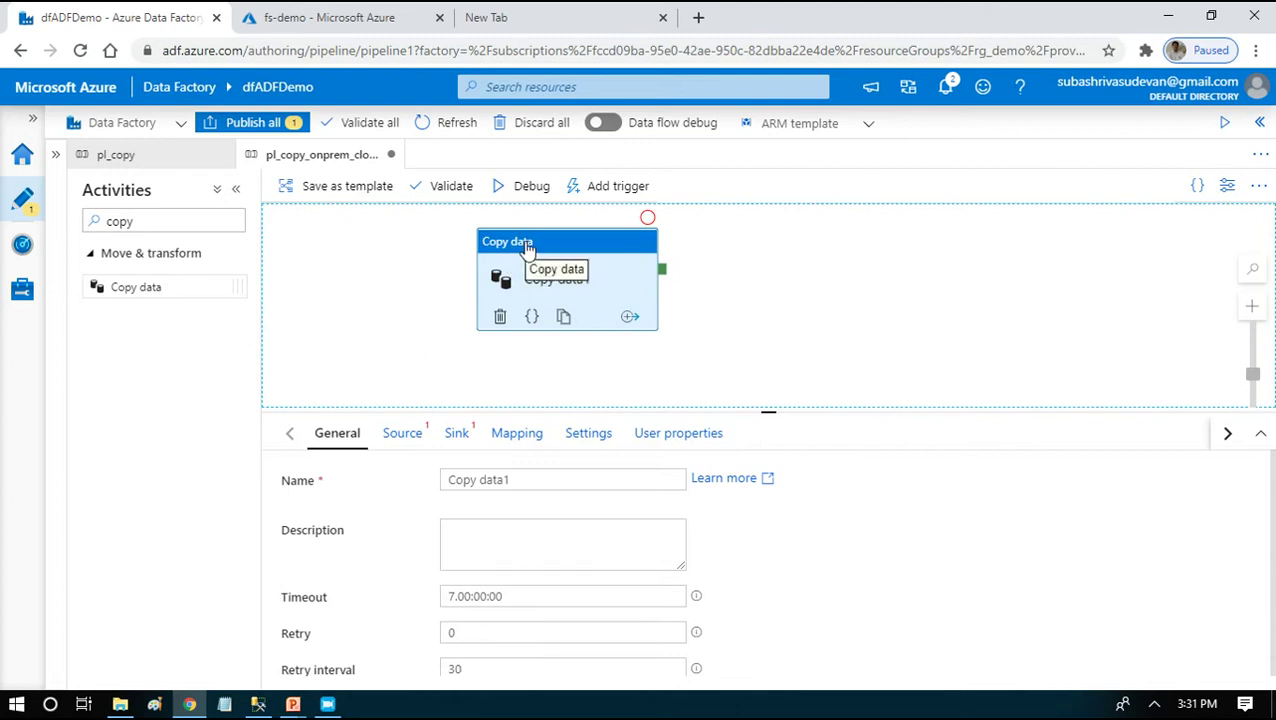
Step: Start a new source dataset for the copy activity, using SQL Server as its data store
click(401, 432)
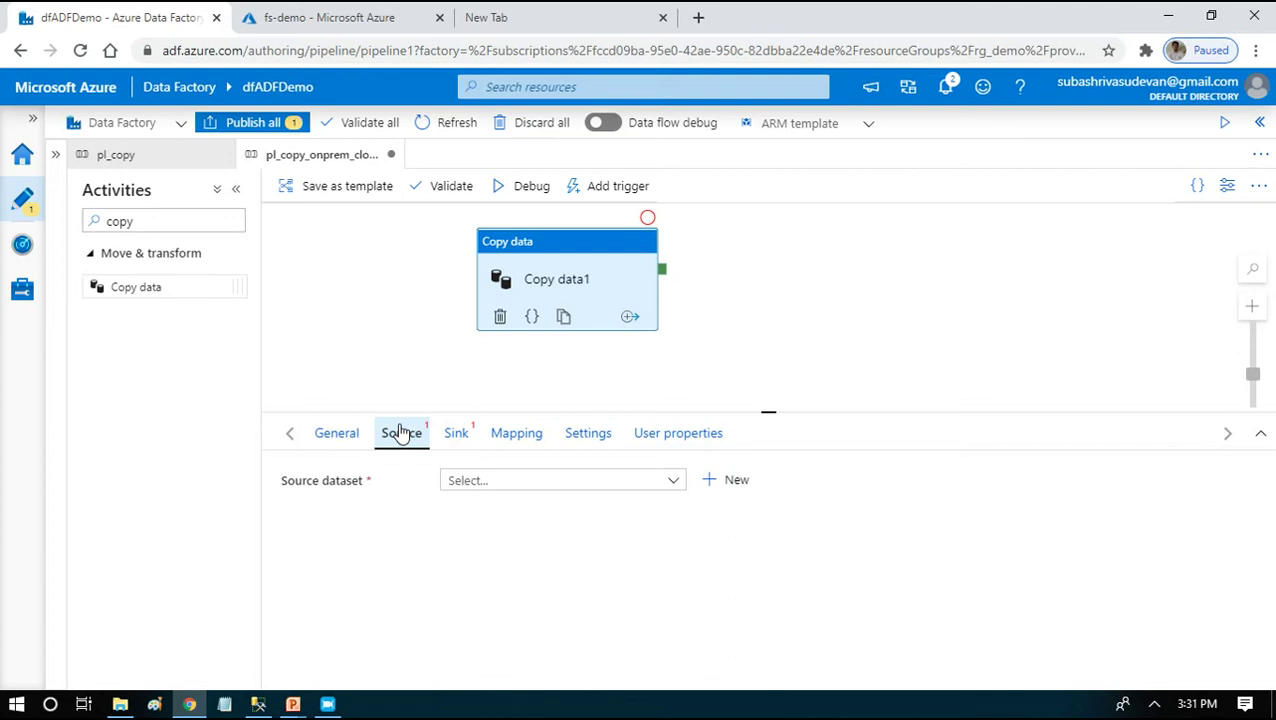
click(541, 489)
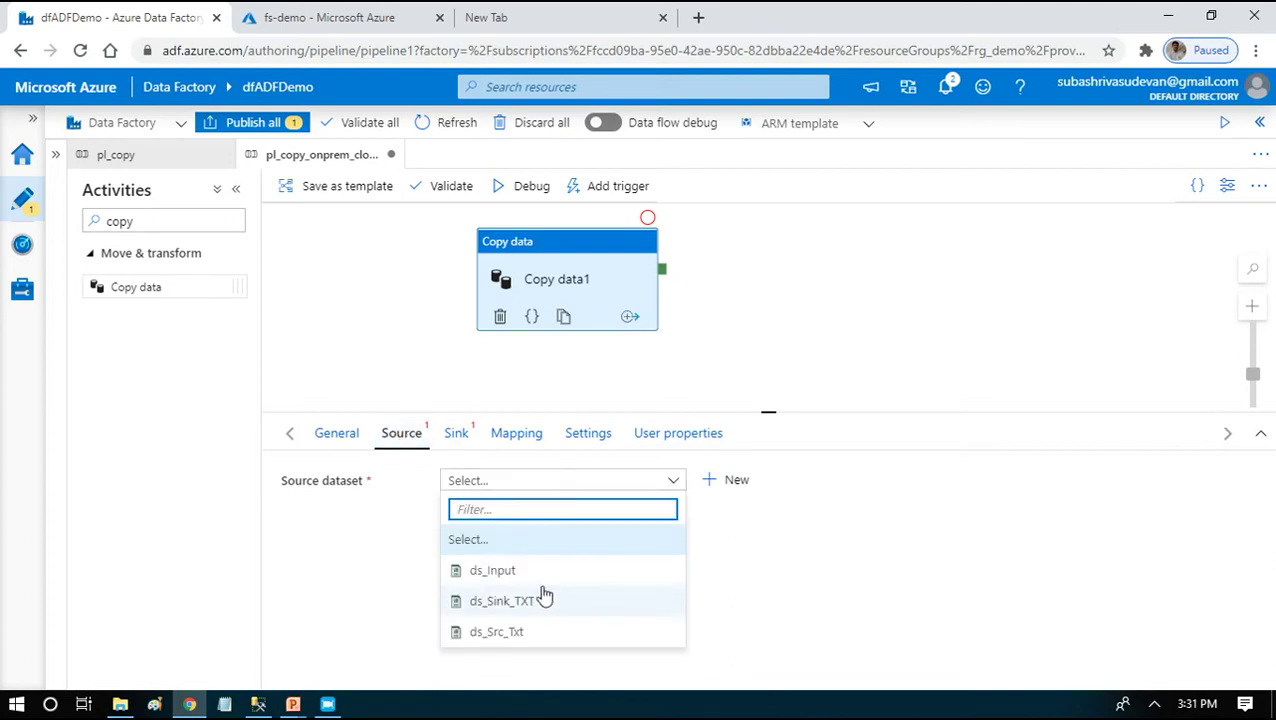
click(728, 487)
click(733, 241)
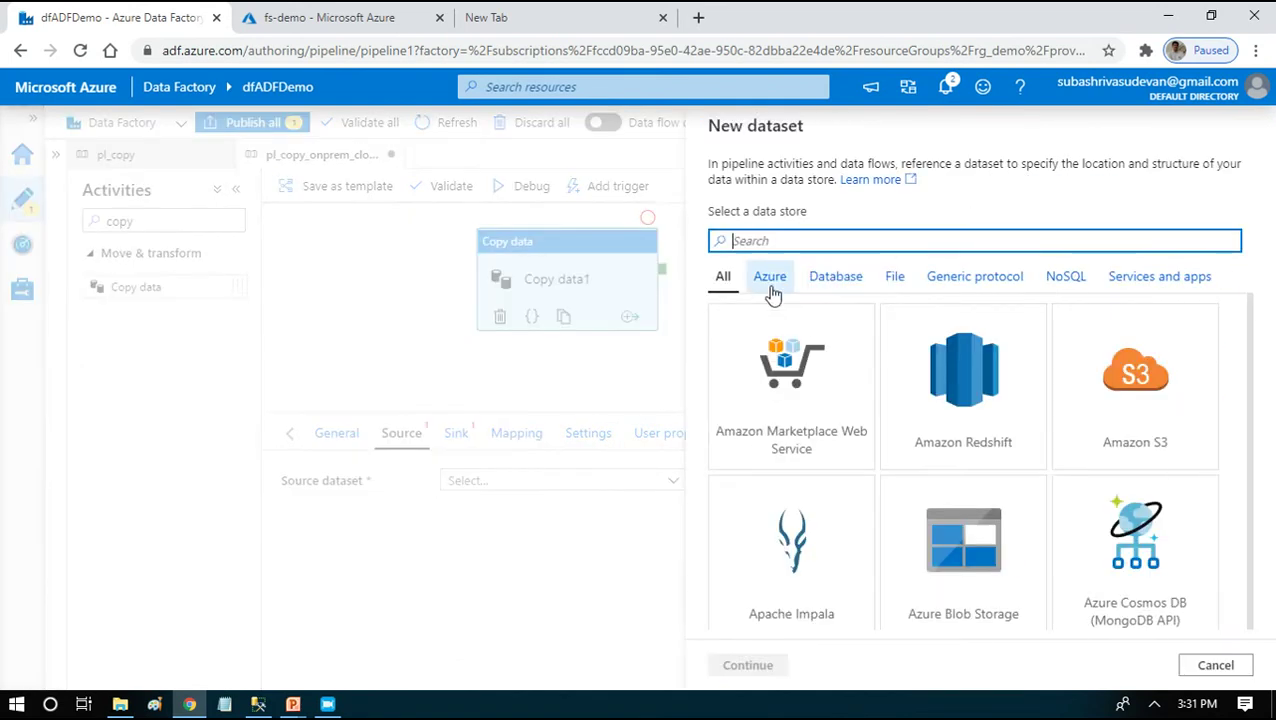
text(sql)
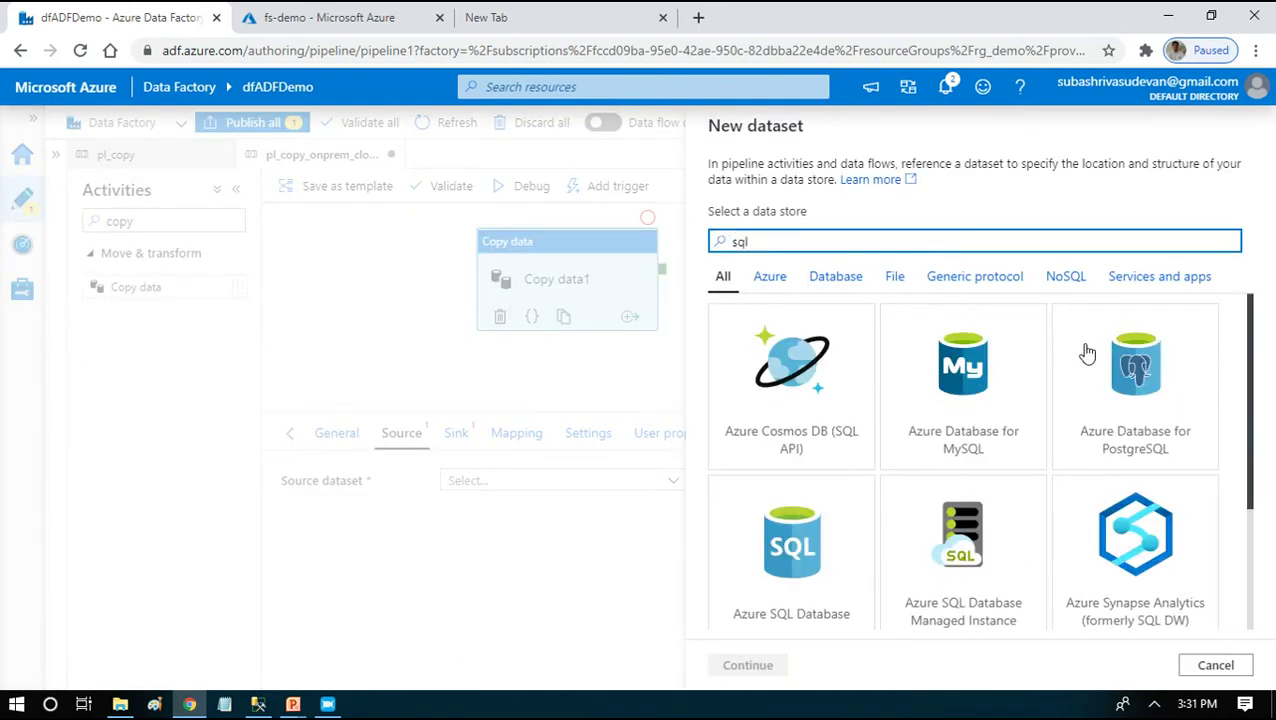
drag(1253, 356, 1119, 276)
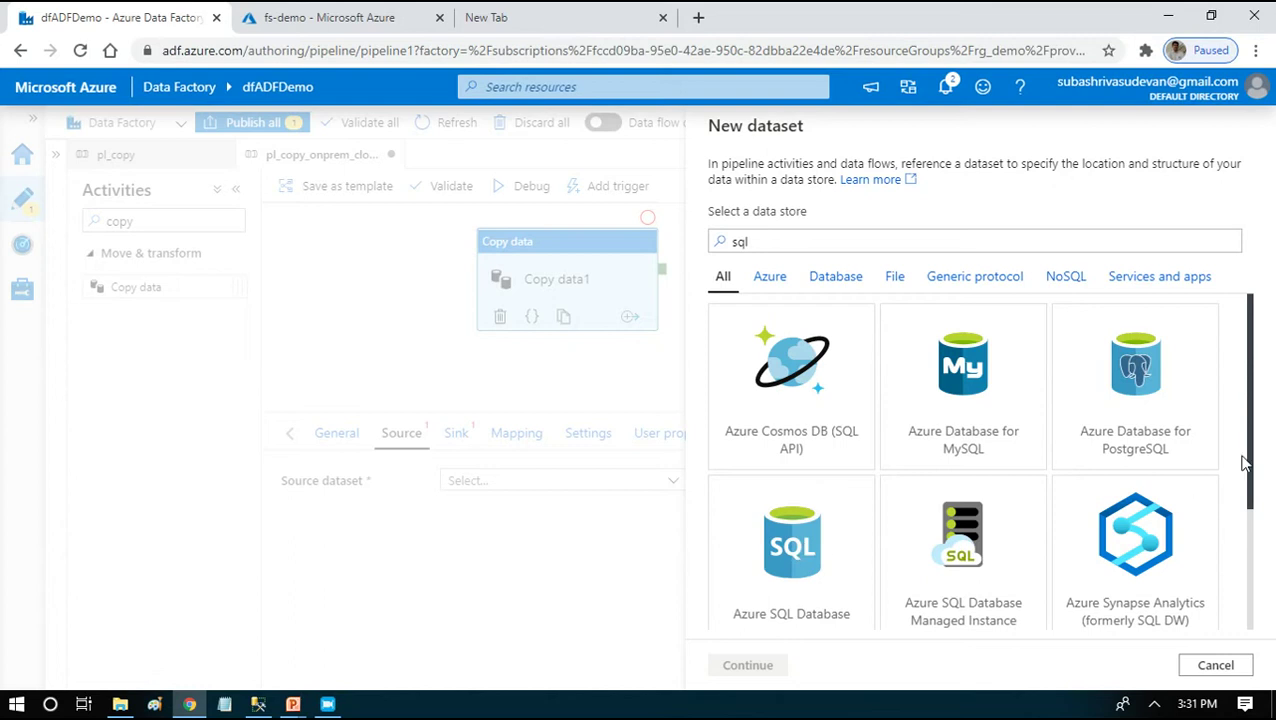
drag(1253, 445, 1256, 606)
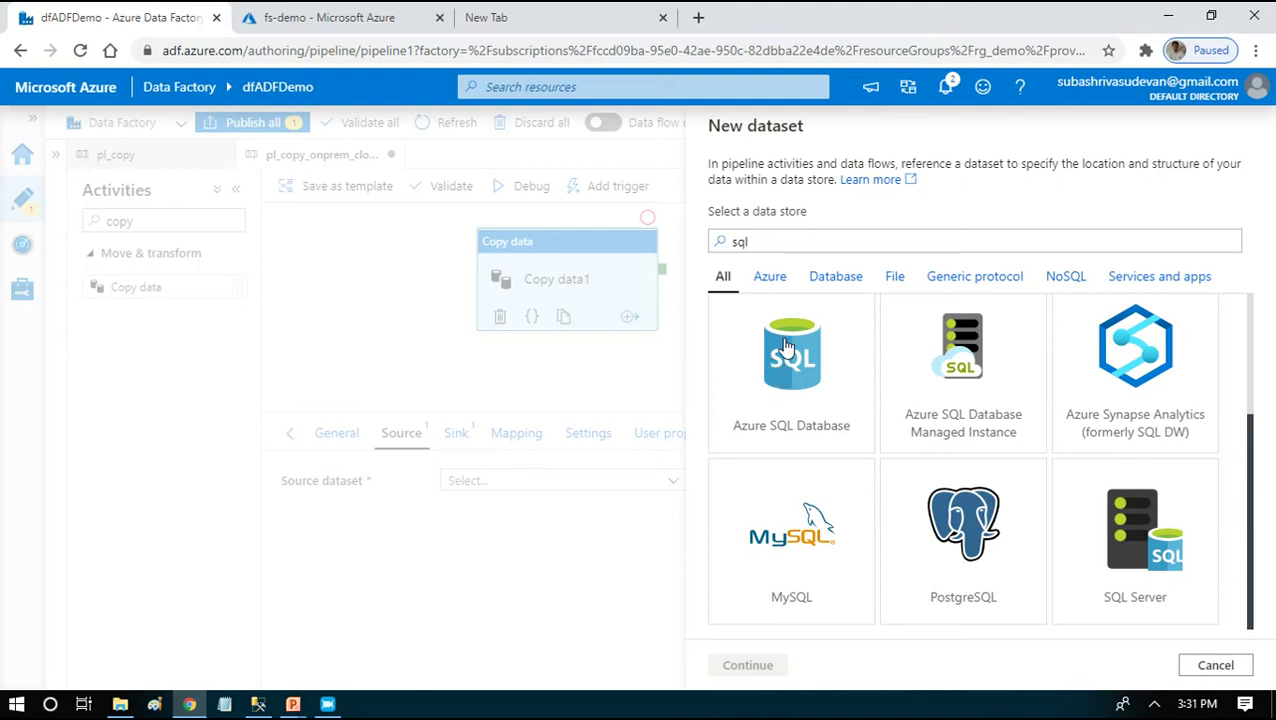
click(1143, 527)
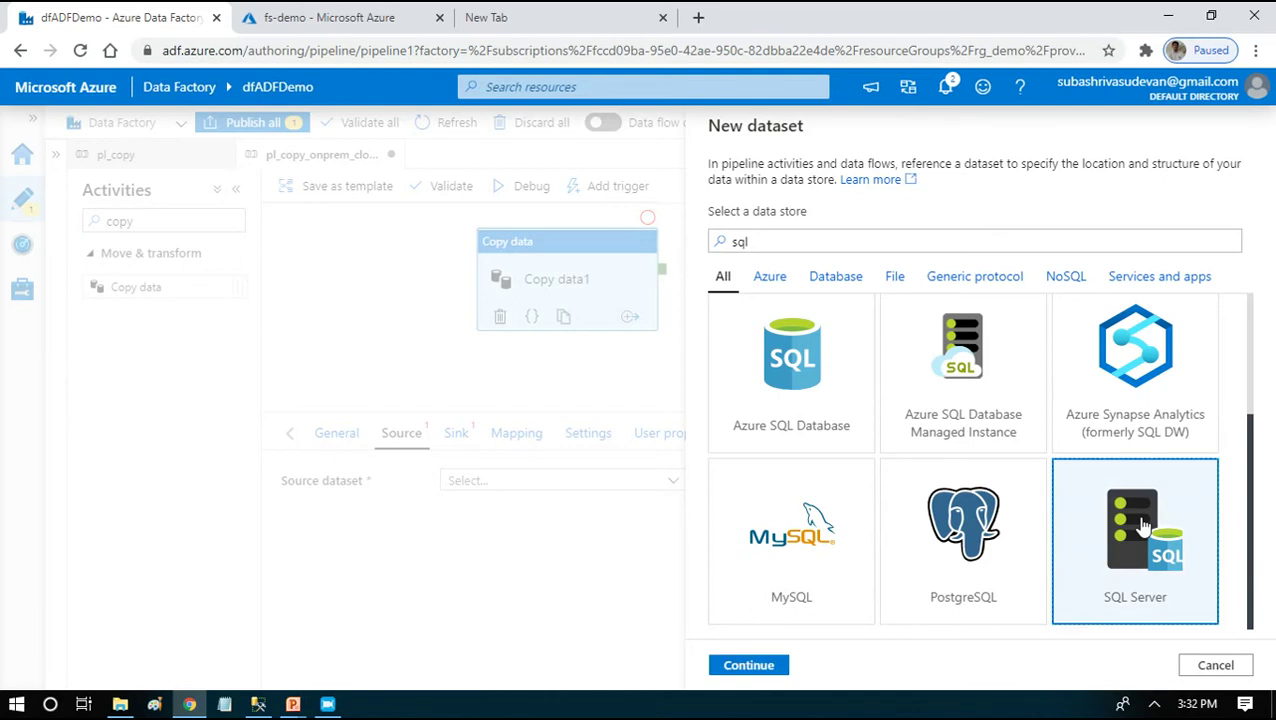
click(750, 665)
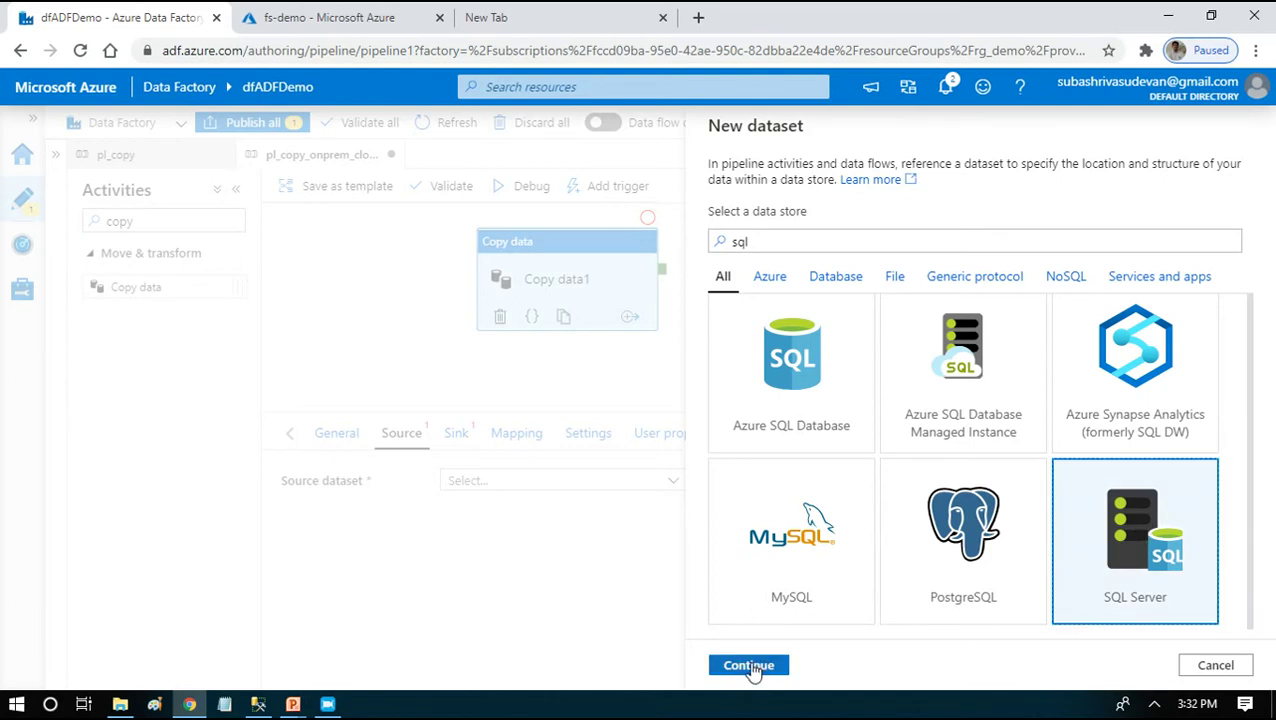
Step: Name the source dataset dsOnPremSQL, assign the SQLServerOnPremise linked service, and review that service's connection settings without changing them
click(752, 184)
double_click(752, 184)
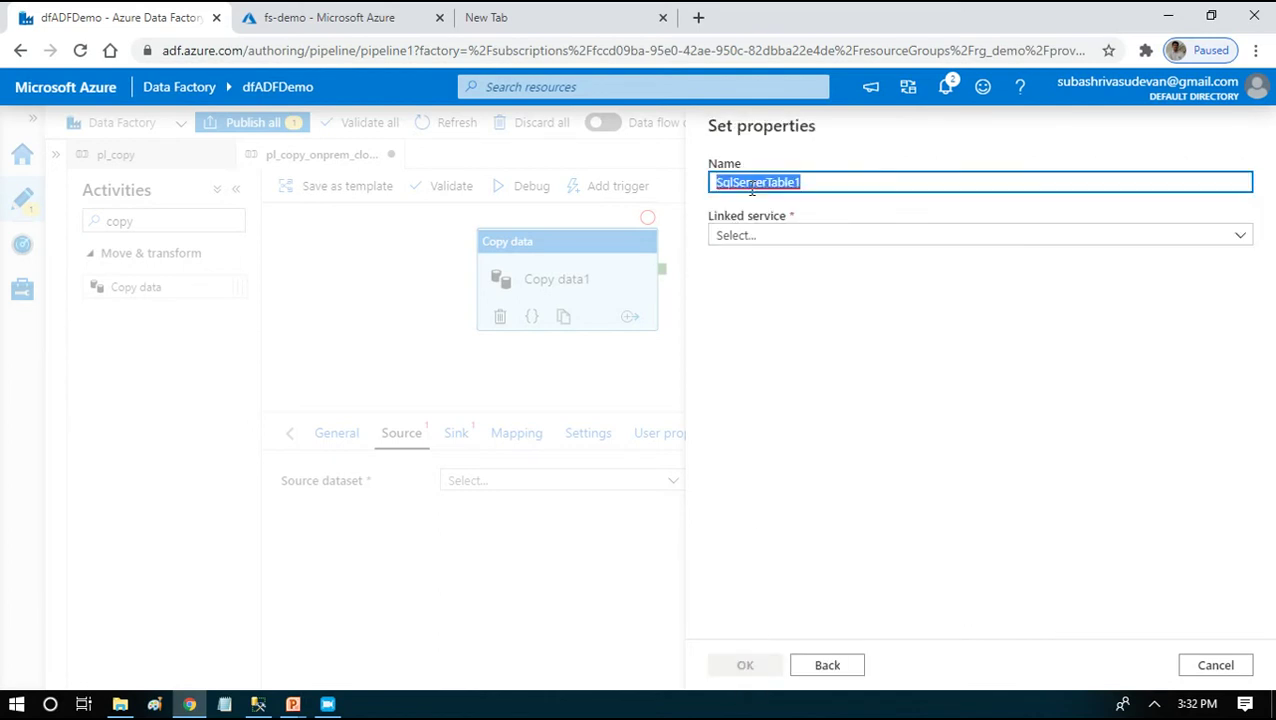
text(S)
key(BackSpace)
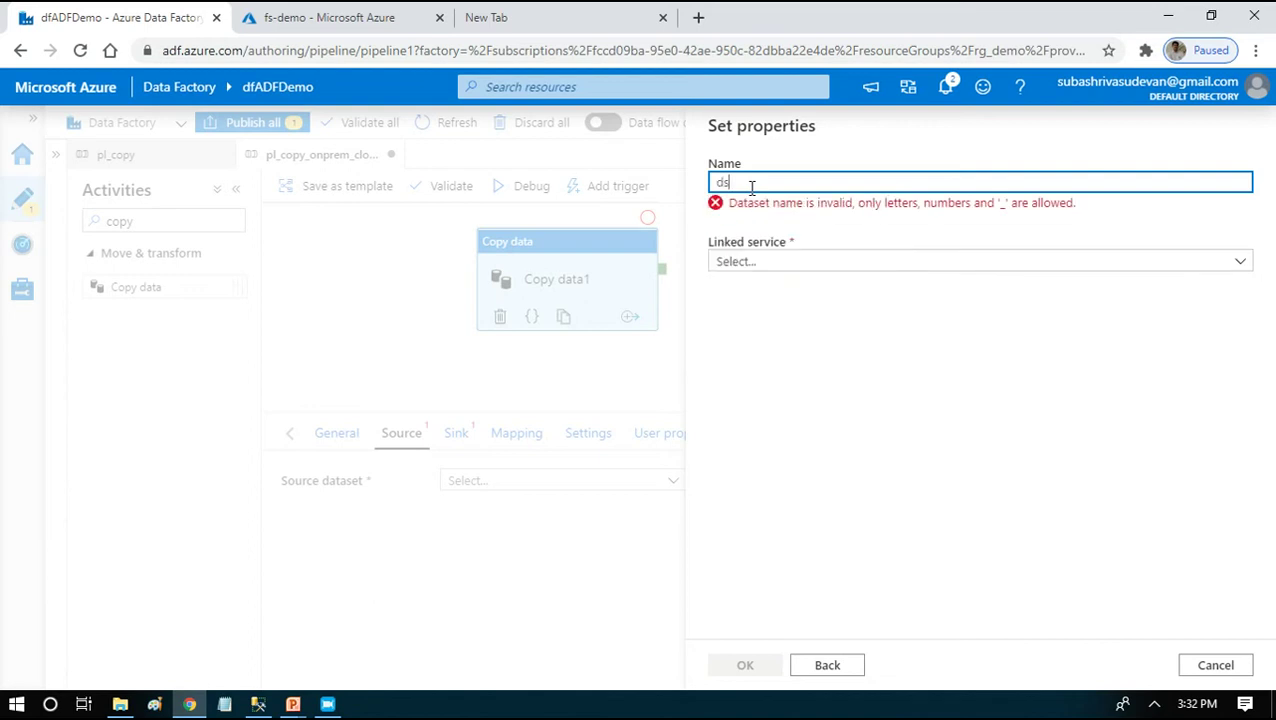
text(dsOnPremSQL)
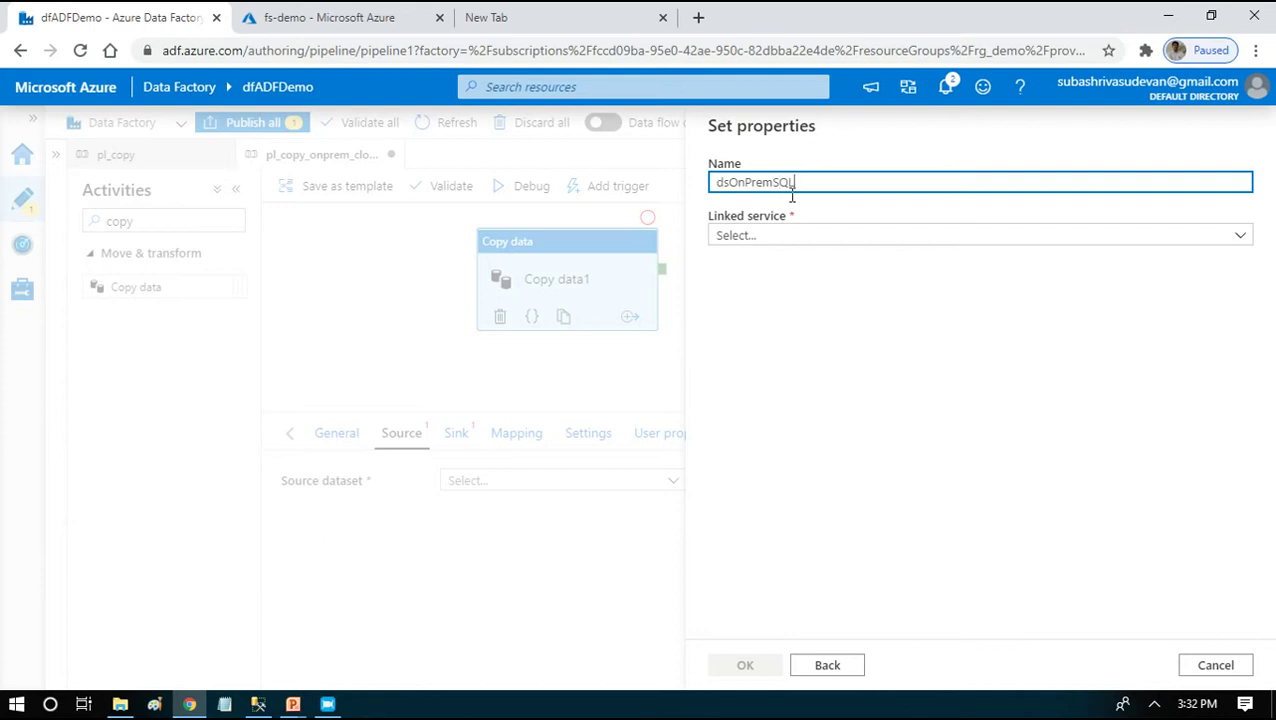
click(760, 236)
click(767, 357)
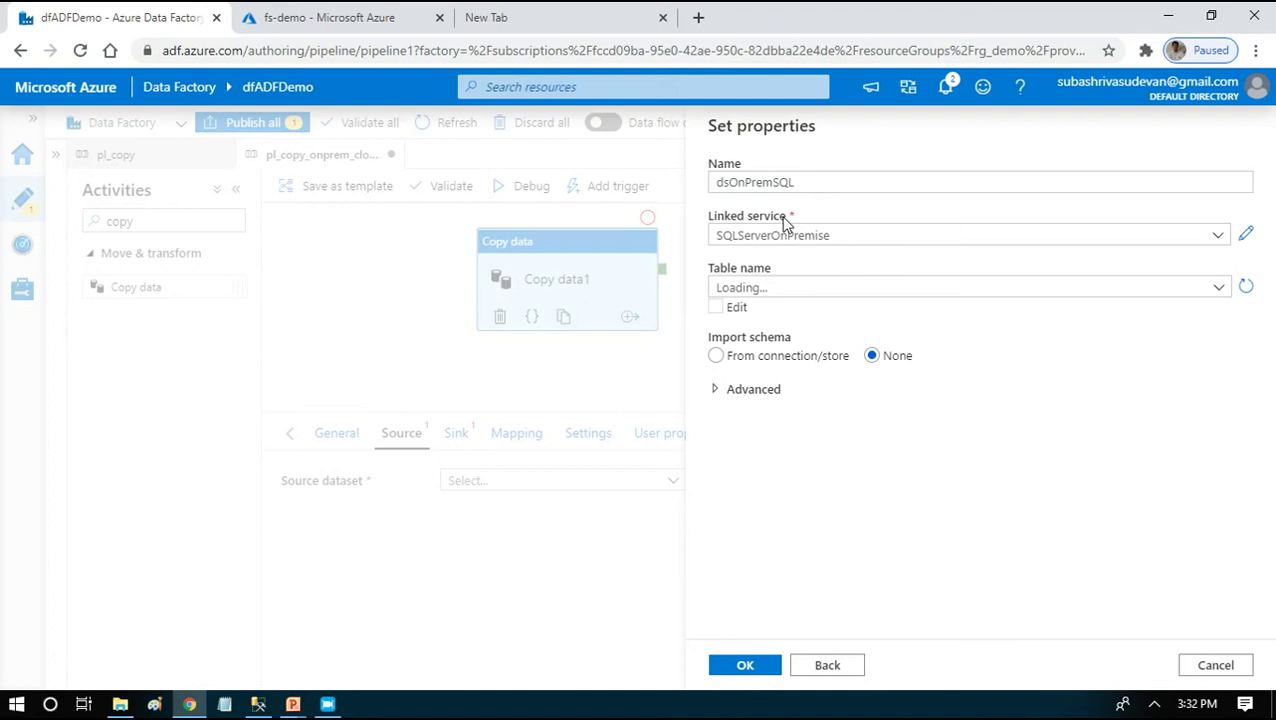
click(1248, 237)
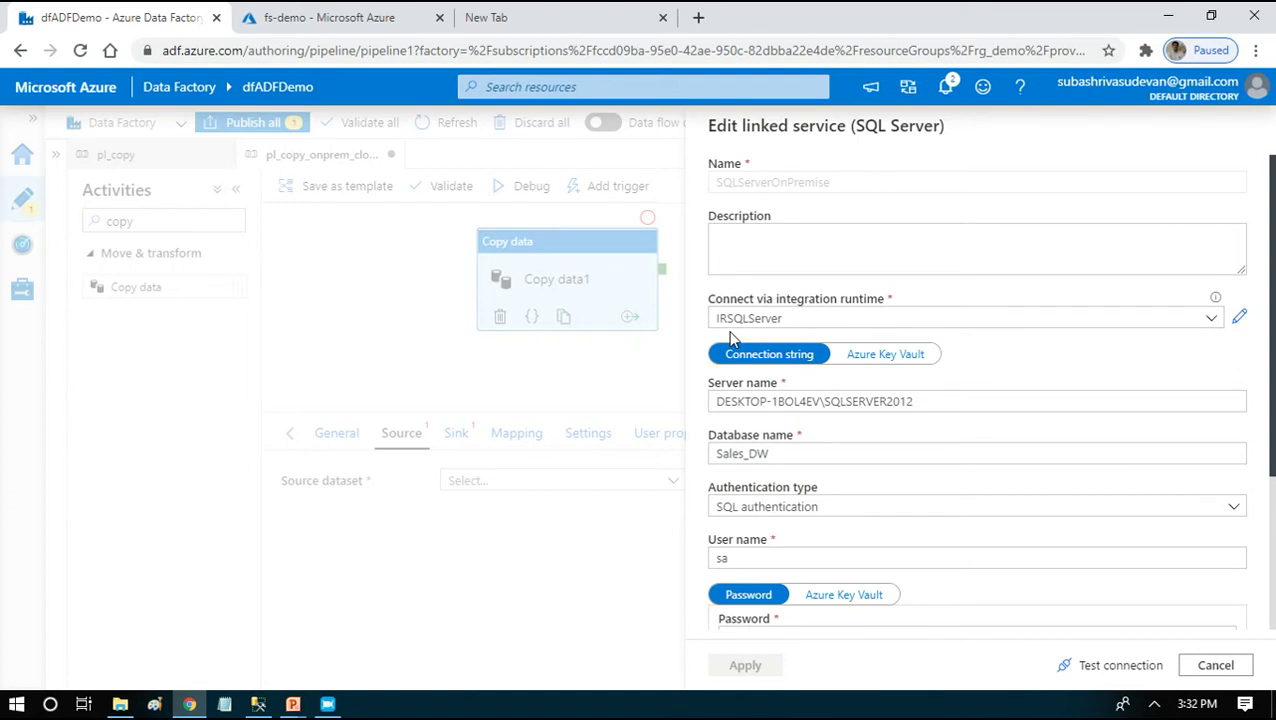
click(1216, 666)
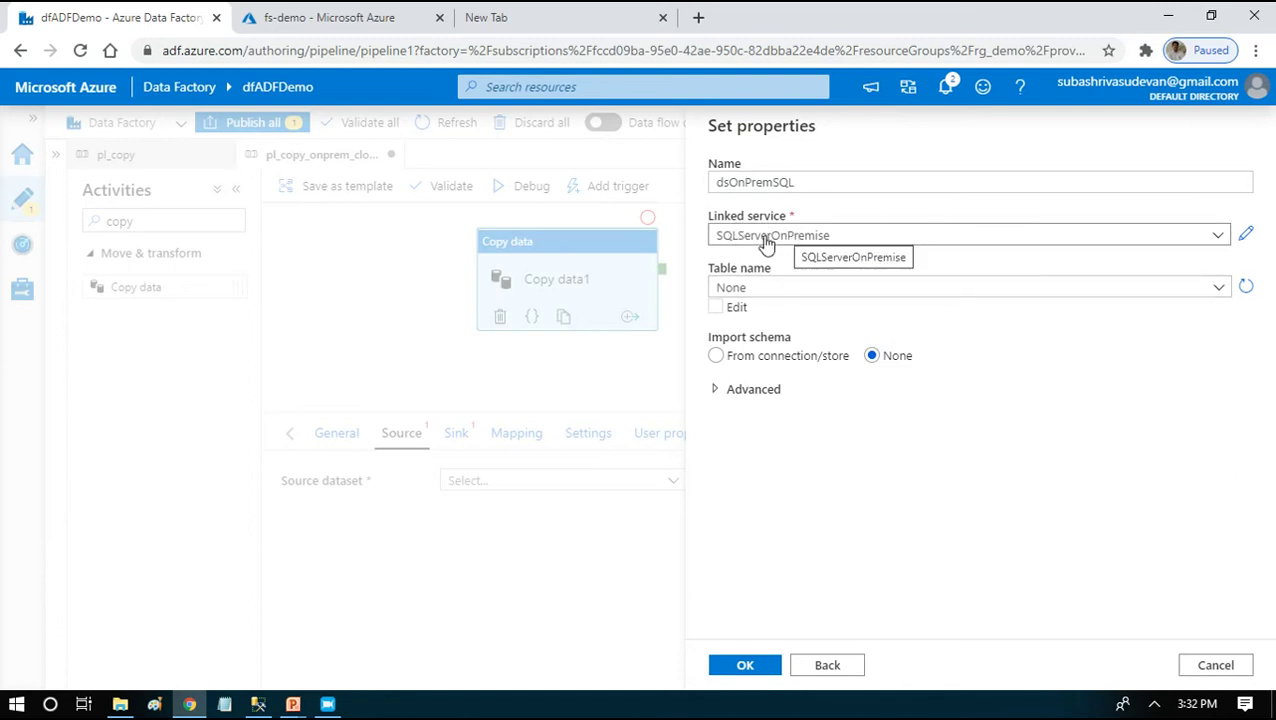
Step: Choose the dbo.DimSalesPerson table with schema import set to None, and create the source dataset
click(745, 292)
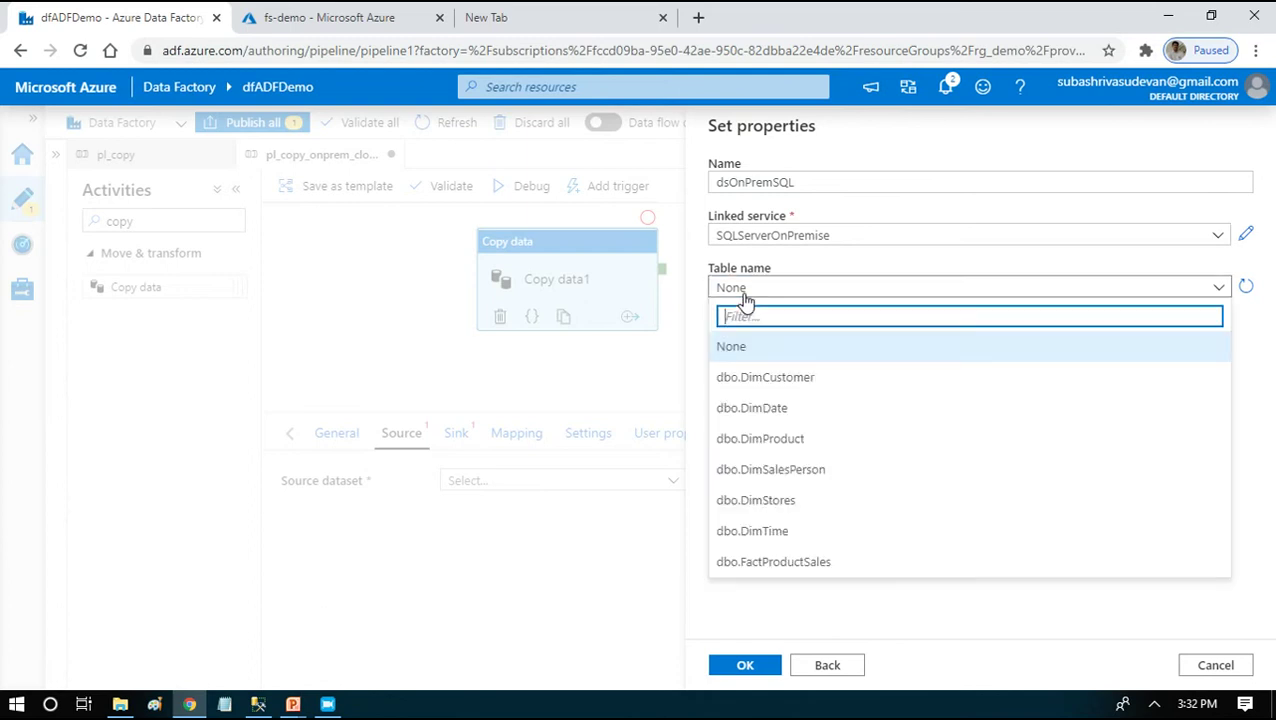
click(745, 469)
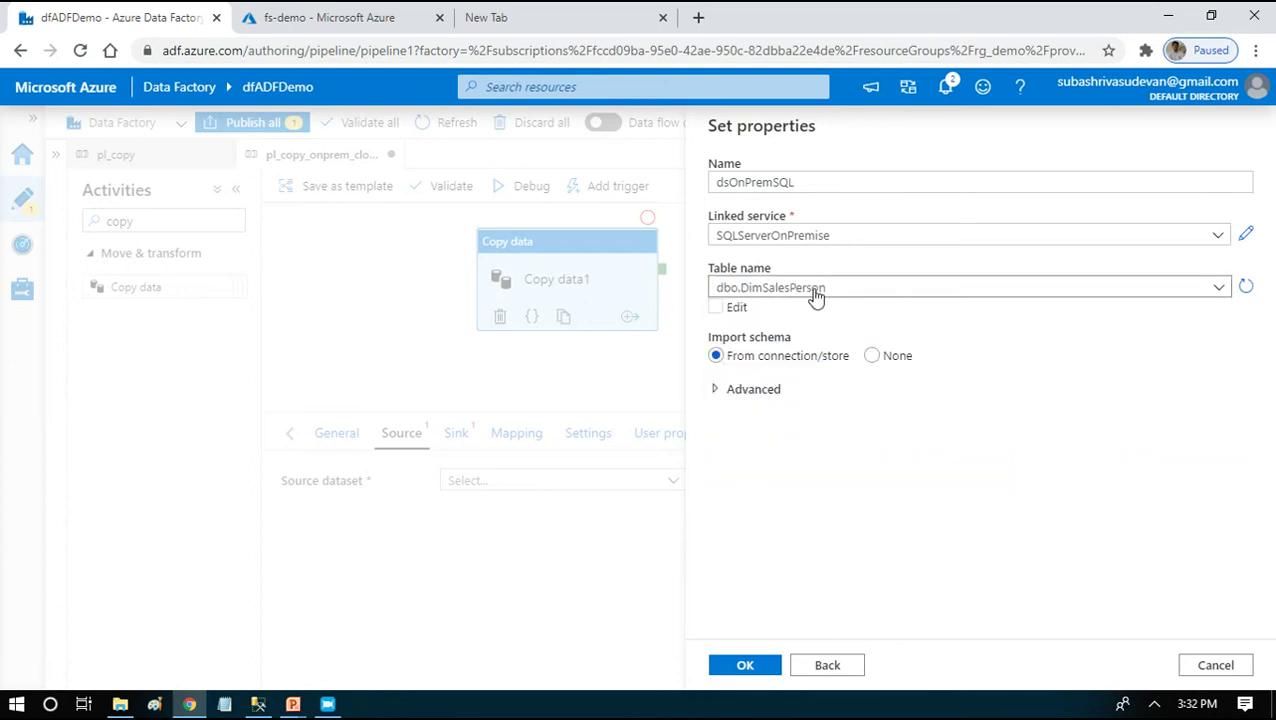
click(876, 357)
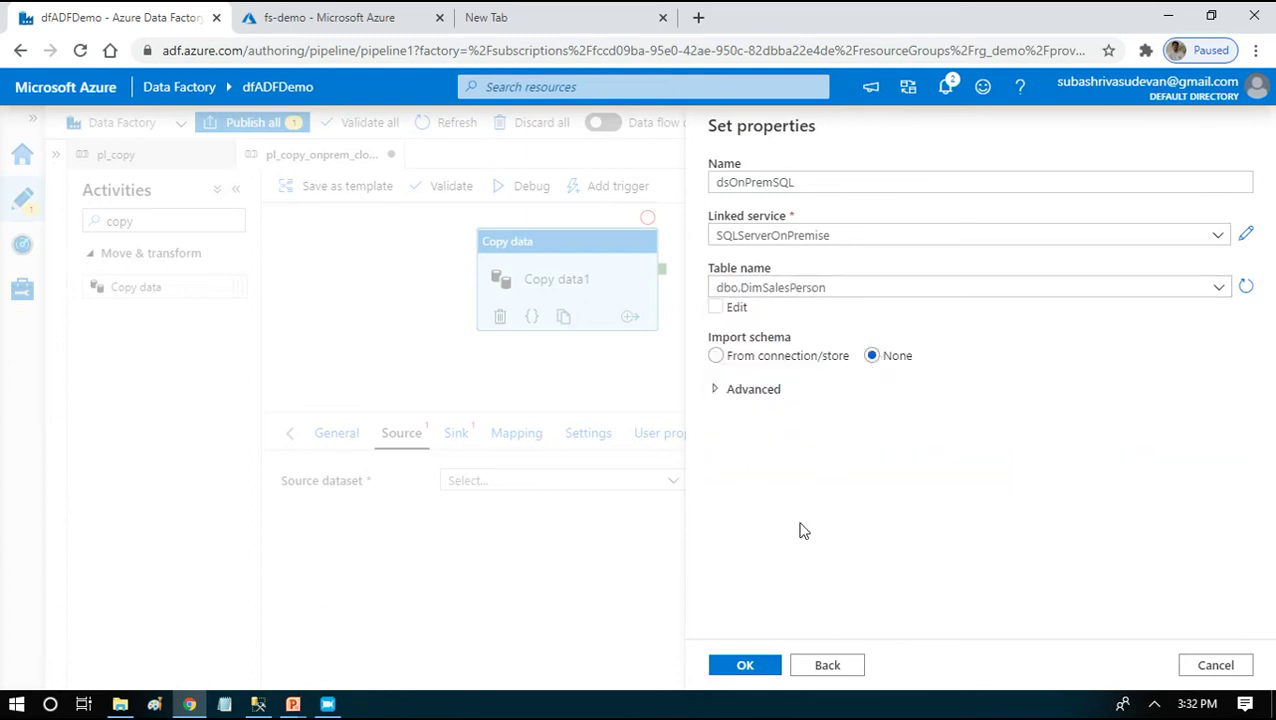
click(746, 666)
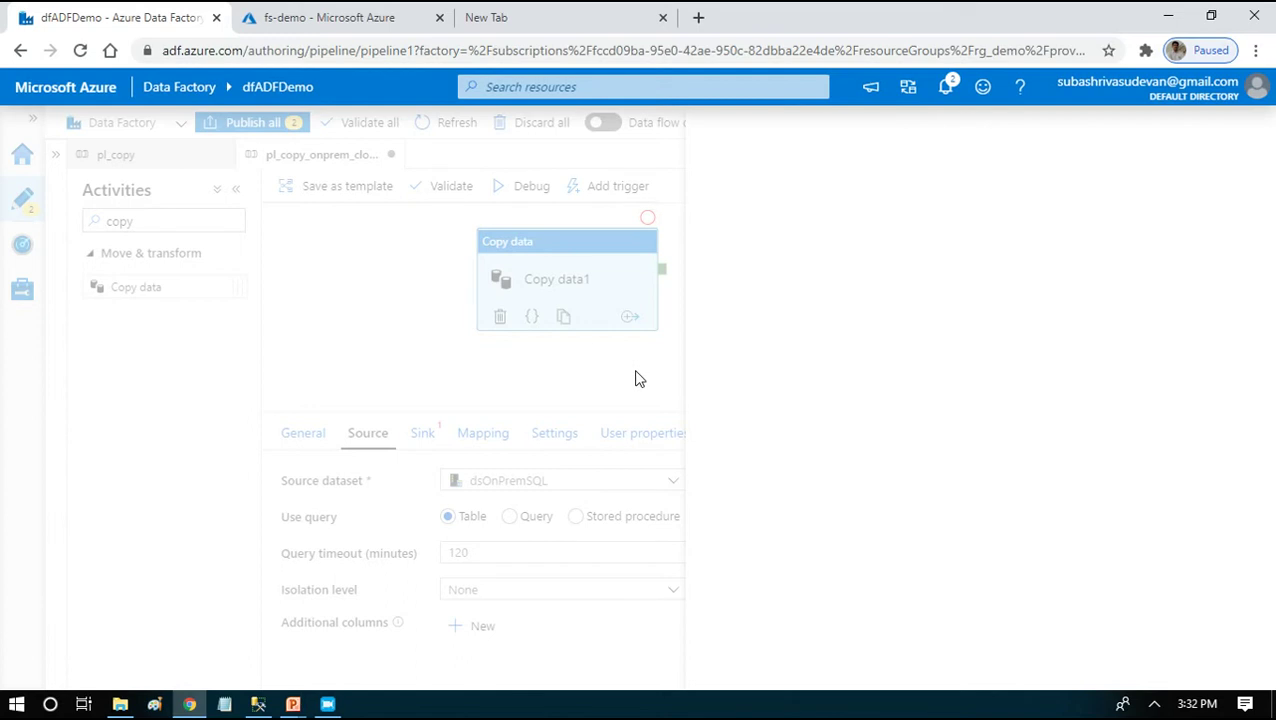
Step: Set the copy activity's sink dataset to ds_Sink_TXT
click(419, 436)
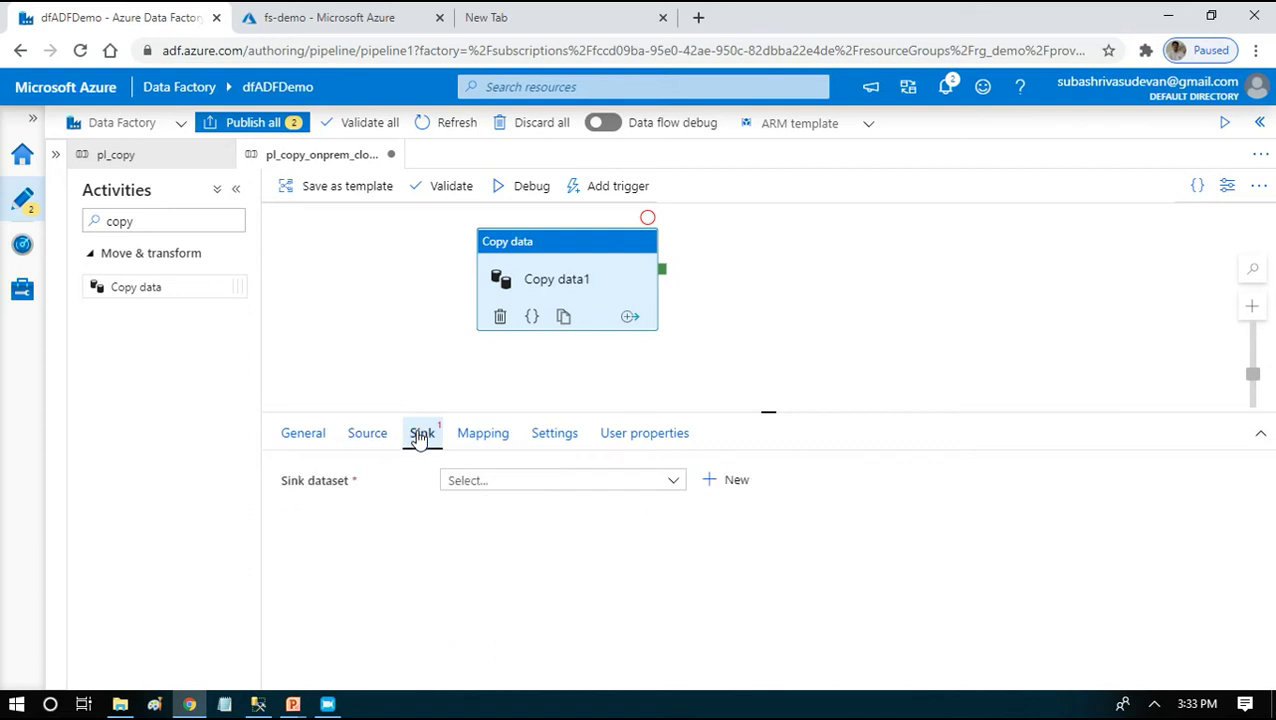
click(533, 481)
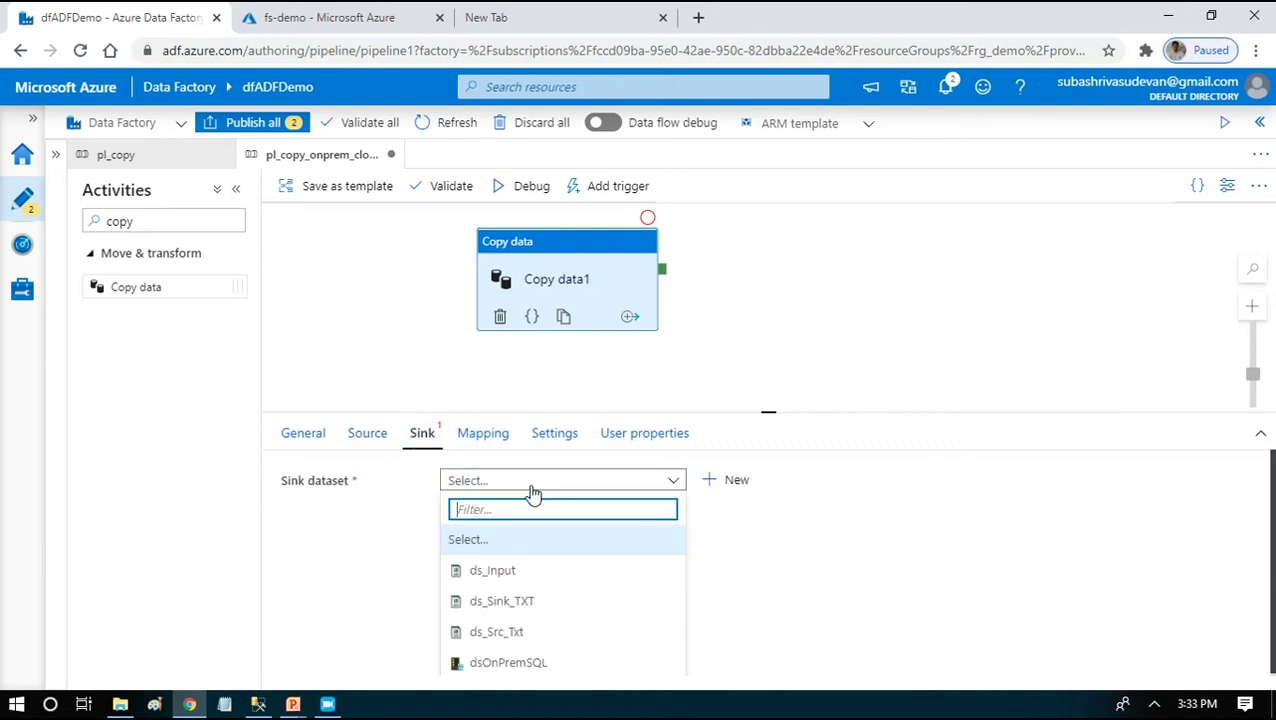
click(508, 601)
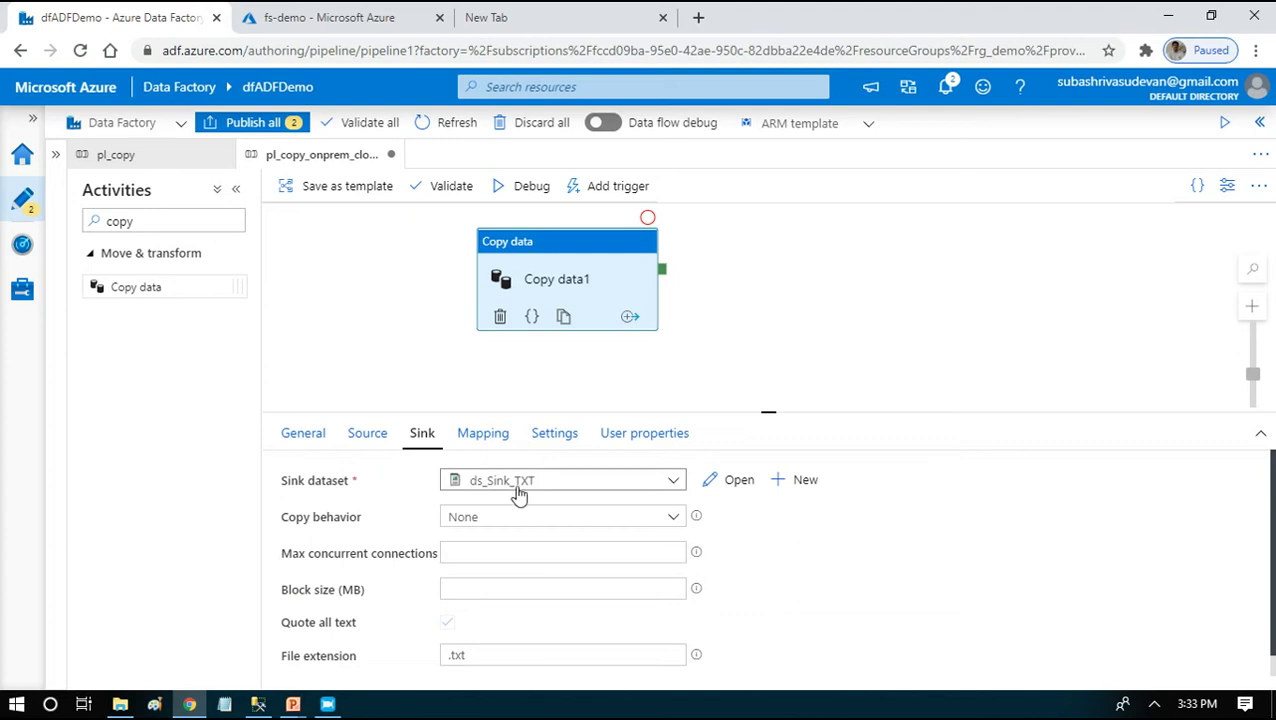
Step: Open the ds_Sink_TXT dataset and examine its file path, toggling First row as header off and back on
click(737, 481)
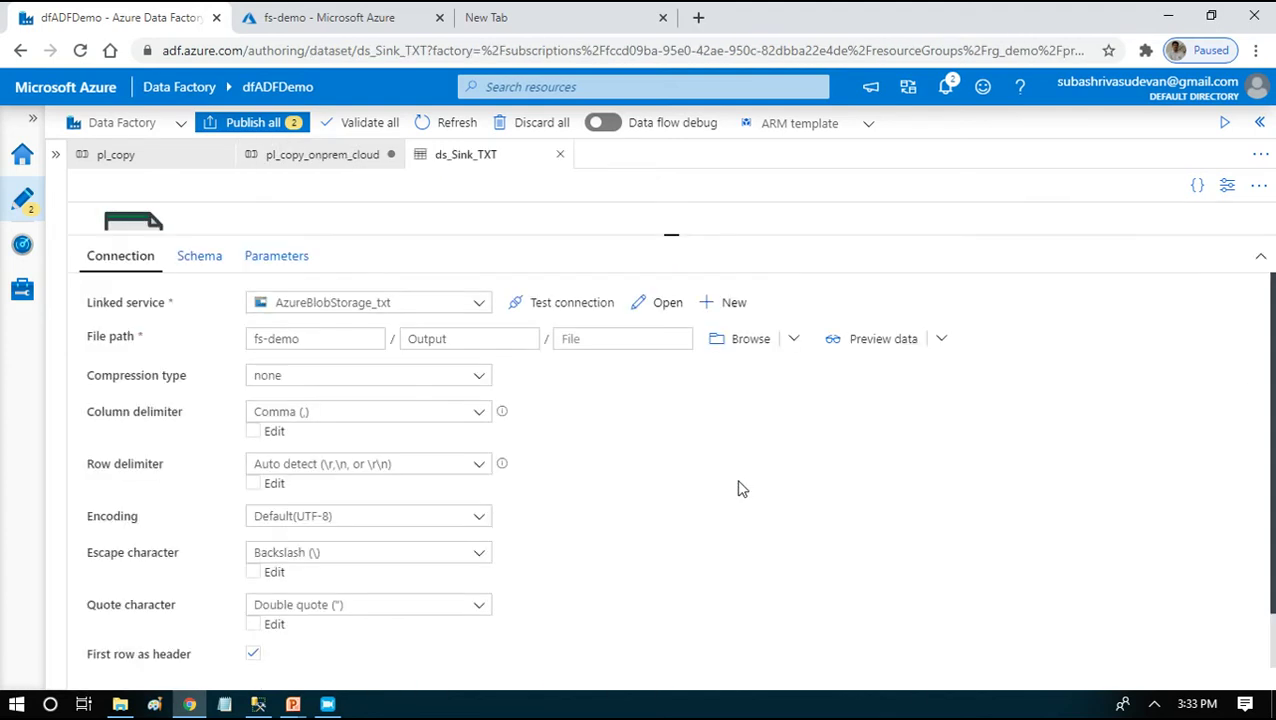
double_click(264, 338)
click(436, 338)
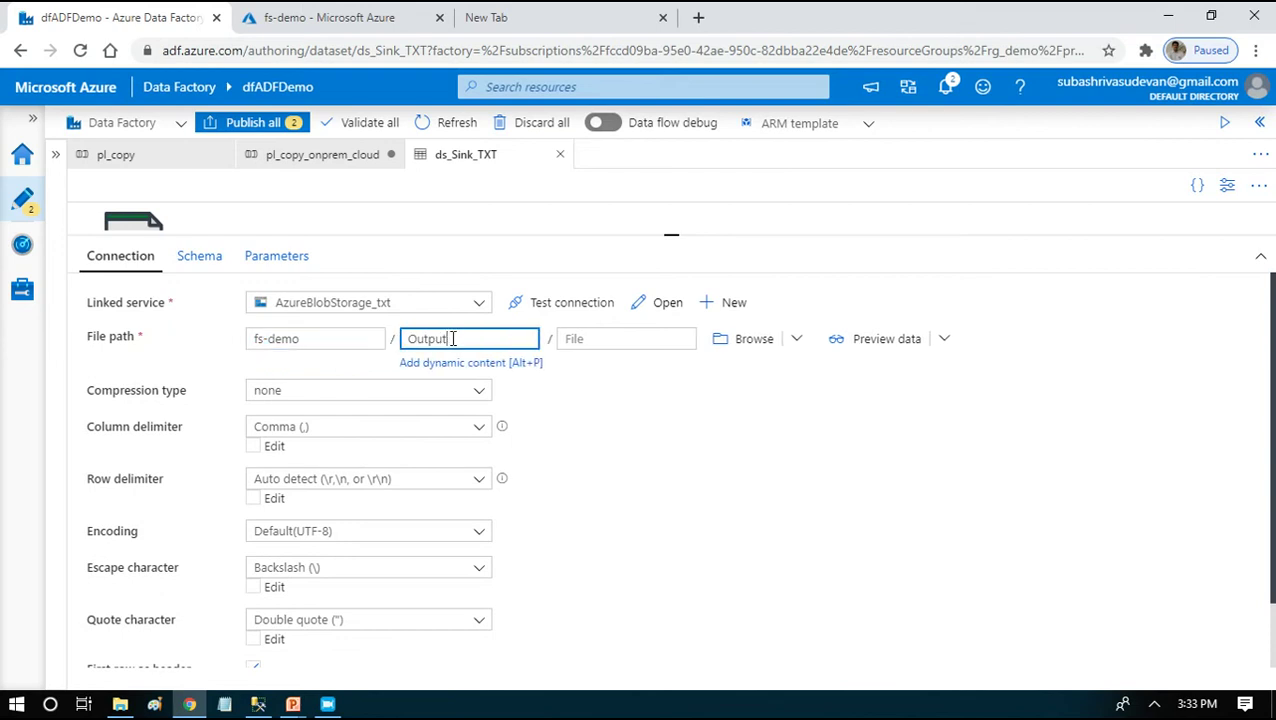
click(589, 339)
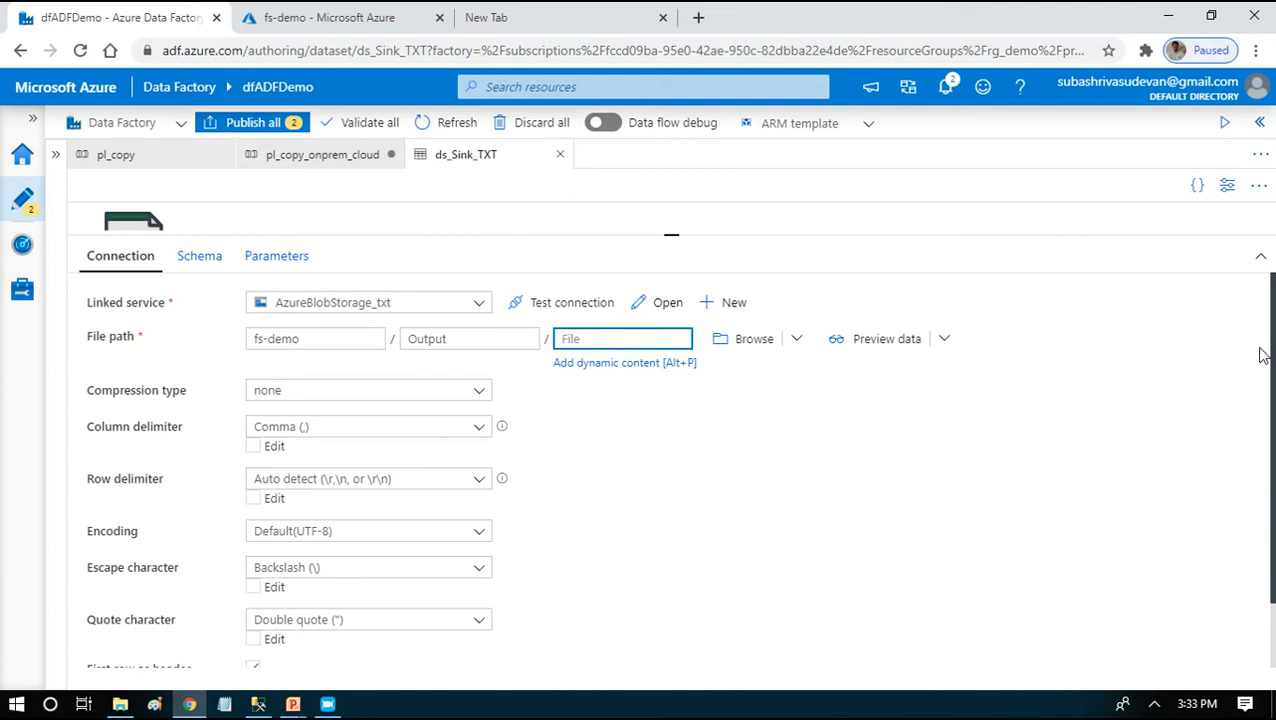
scroll(1273, 352, down, 1)
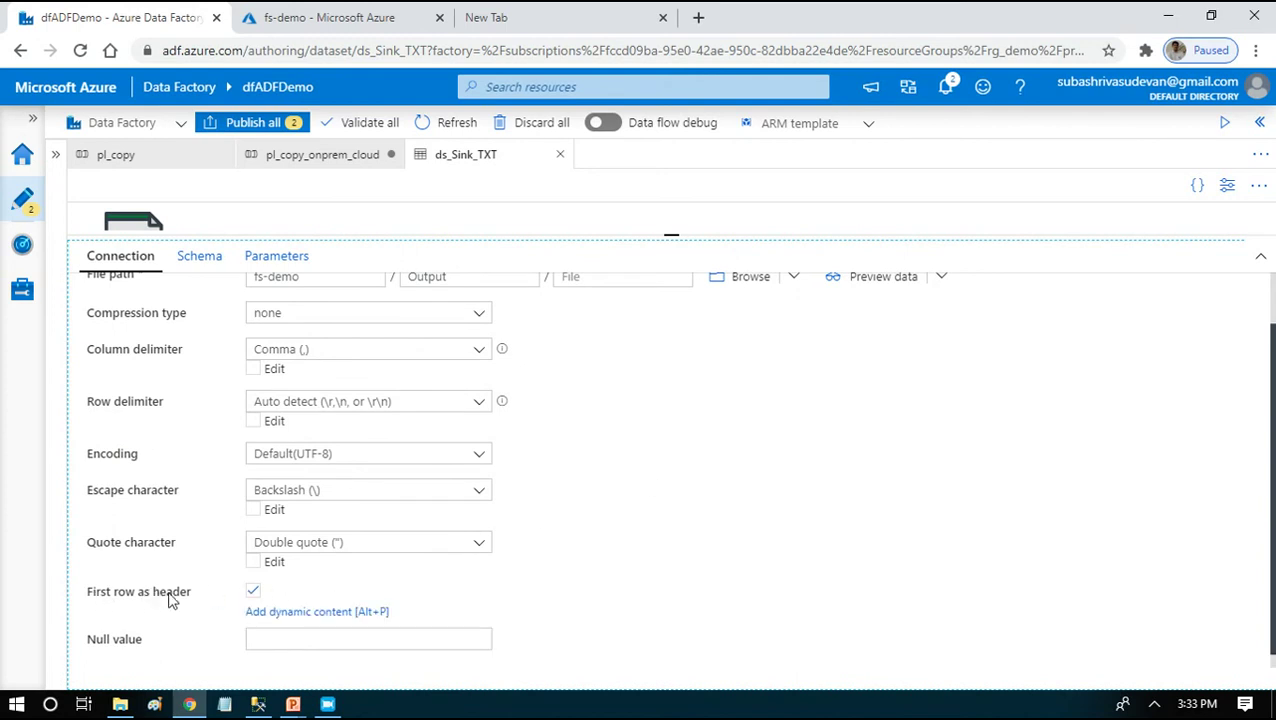
click(253, 592)
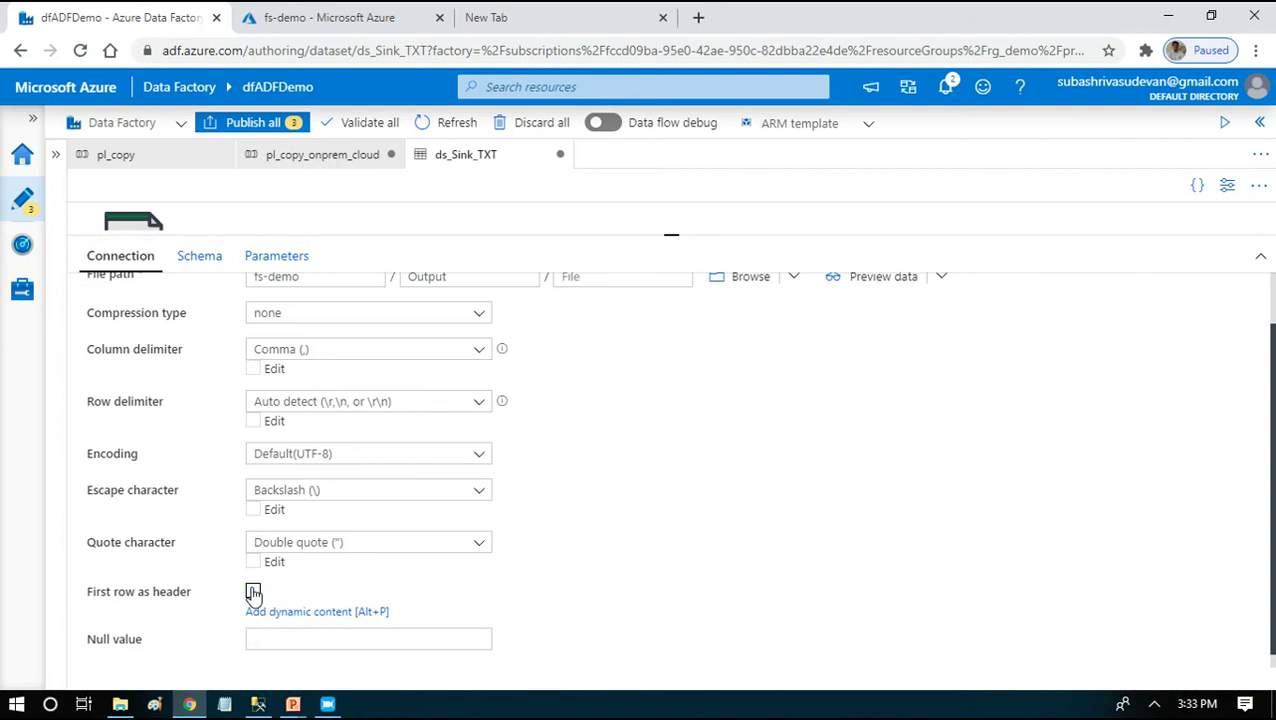
click(253, 592)
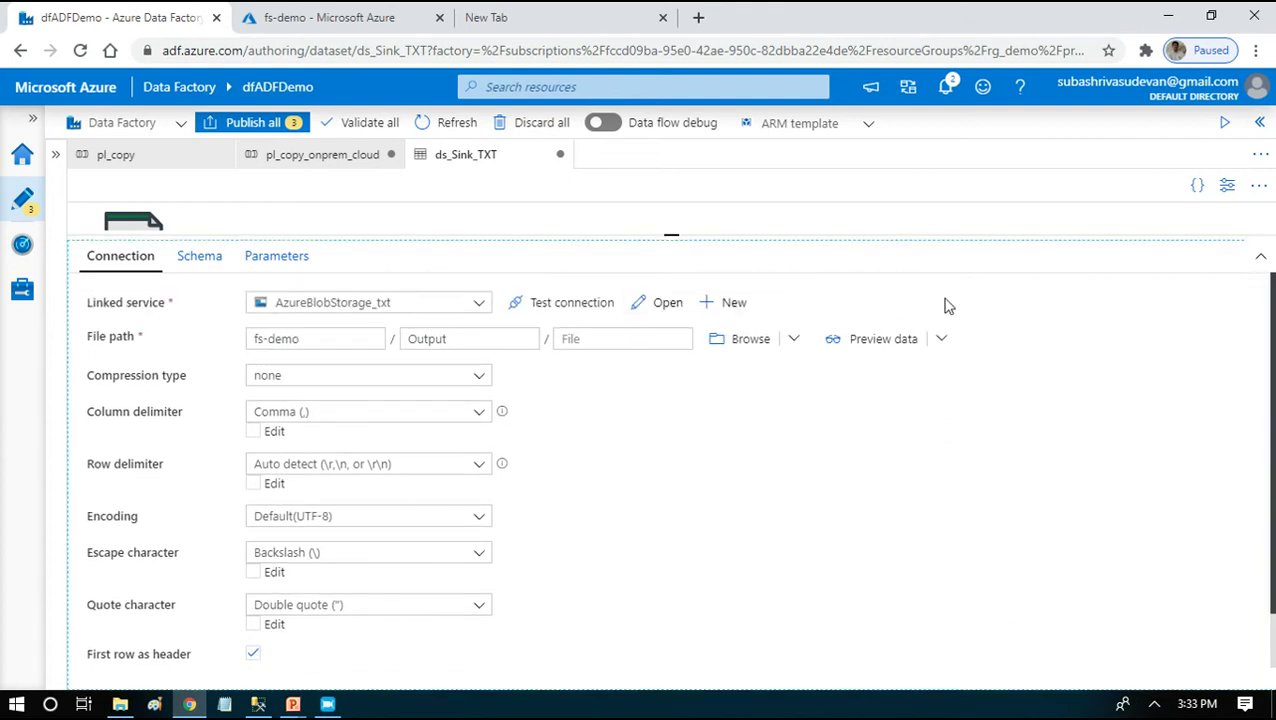
Step: Set the copy activity's sink file extension to .csv in pl_copy_onprem_cloud and publish all pending changes
drag(677, 363, 678, 445)
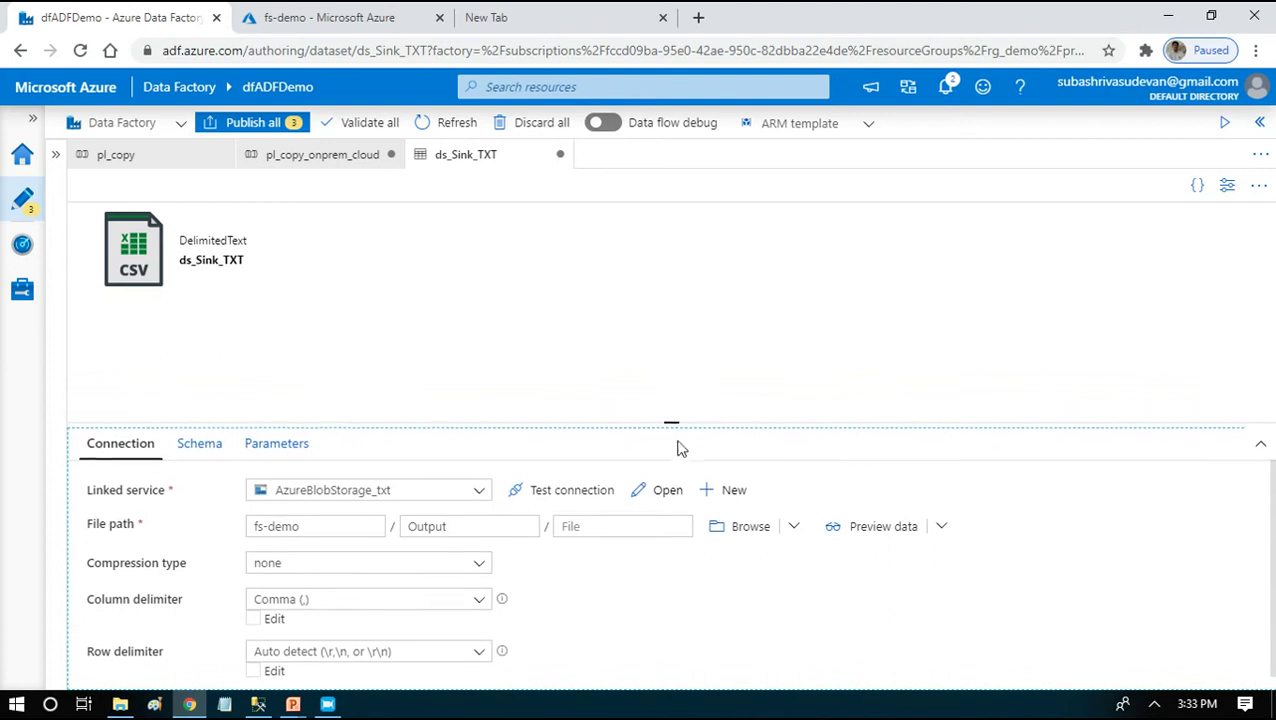
click(318, 156)
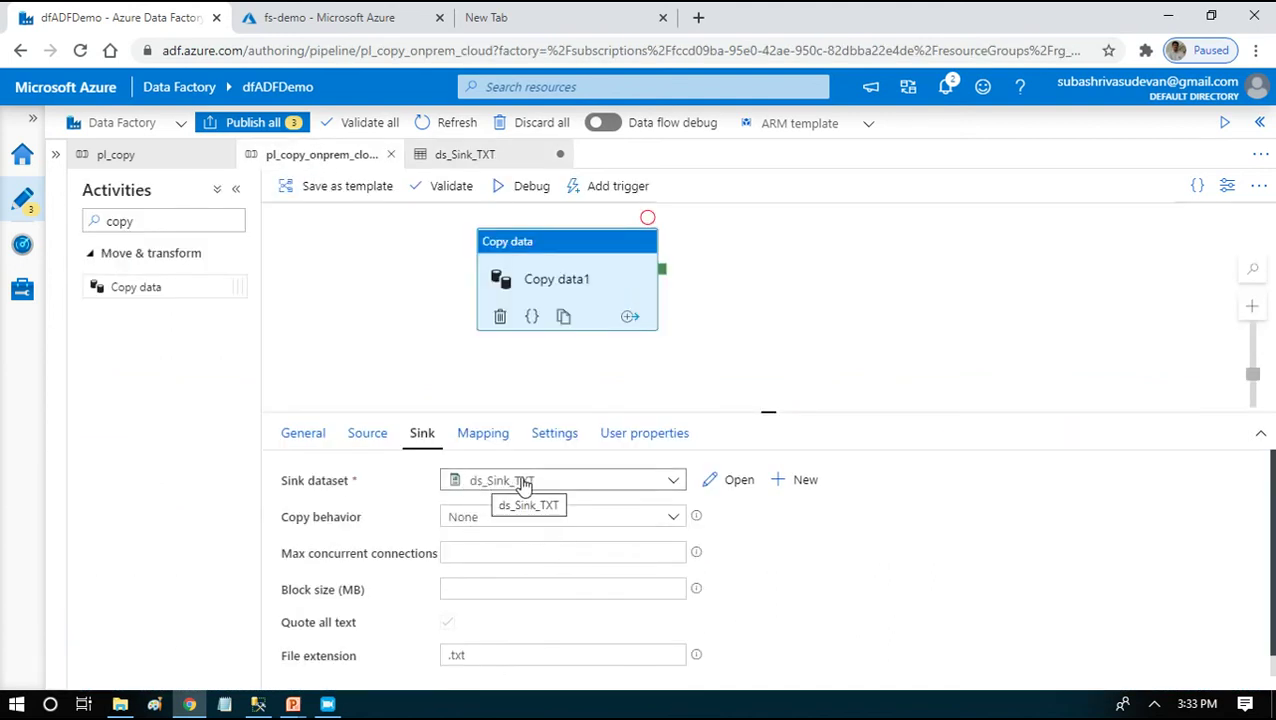
click(476, 653)
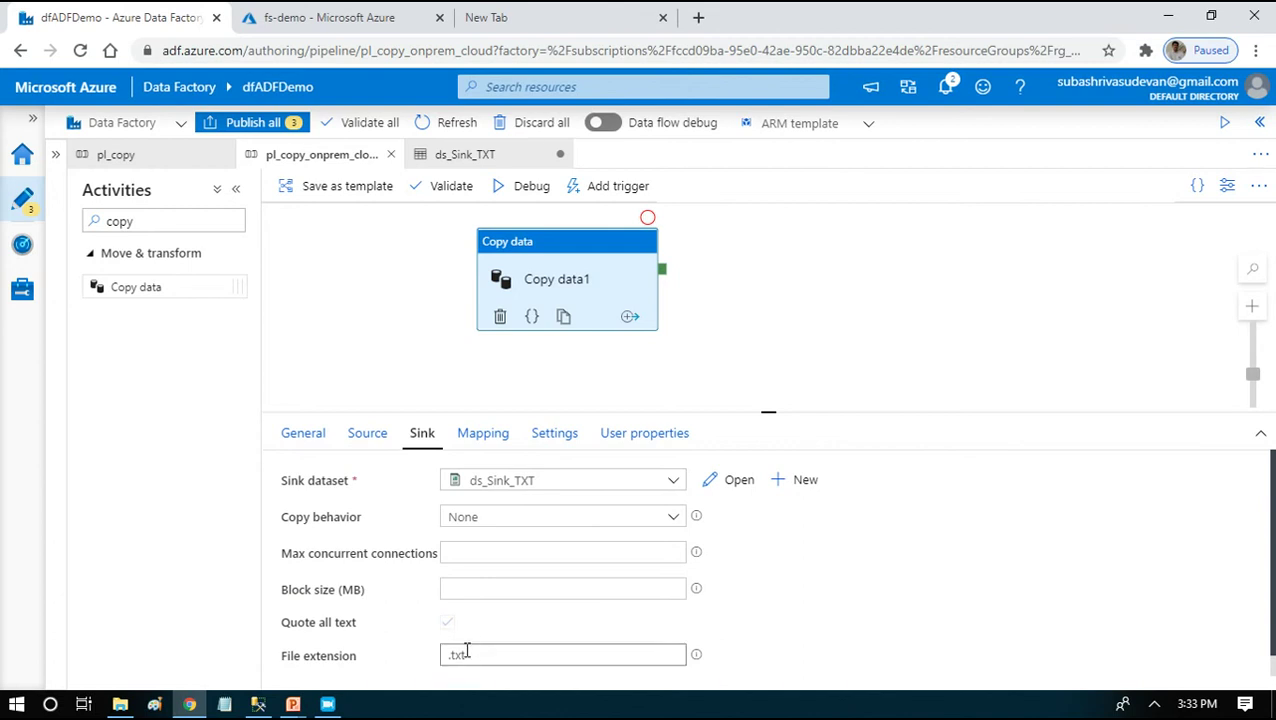
key(ctrl+a)
text(.)
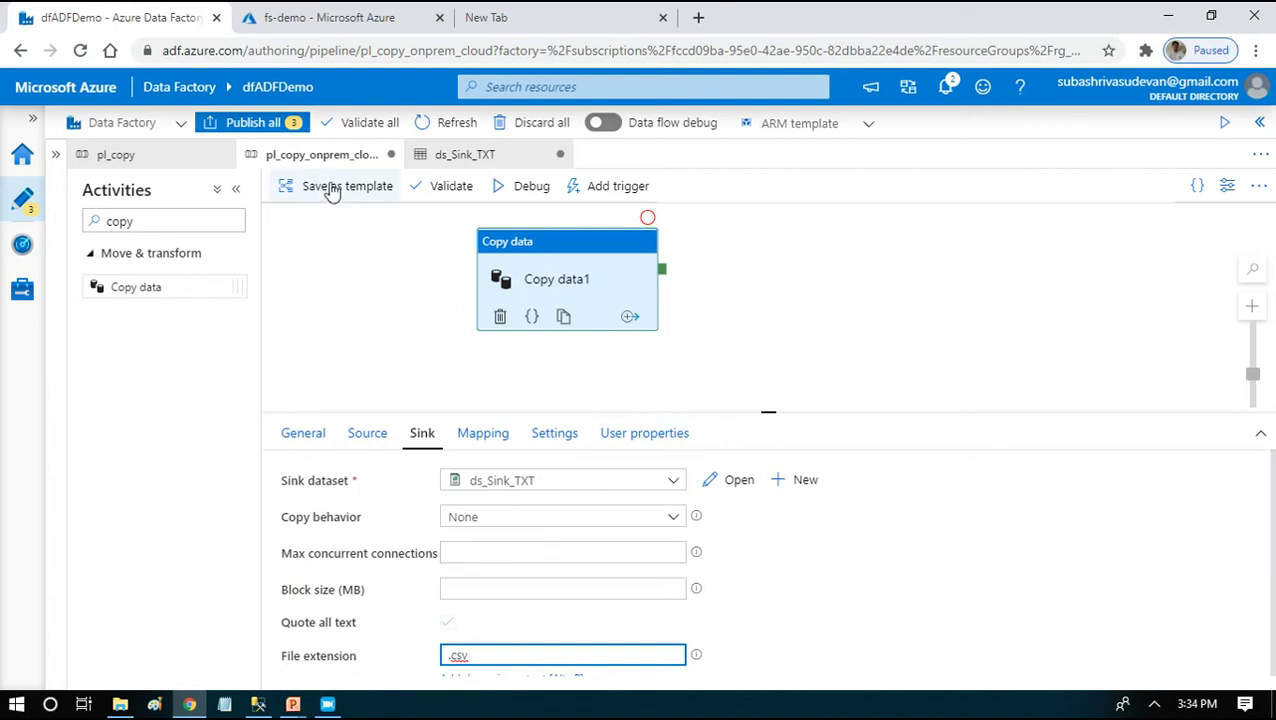
click(256, 122)
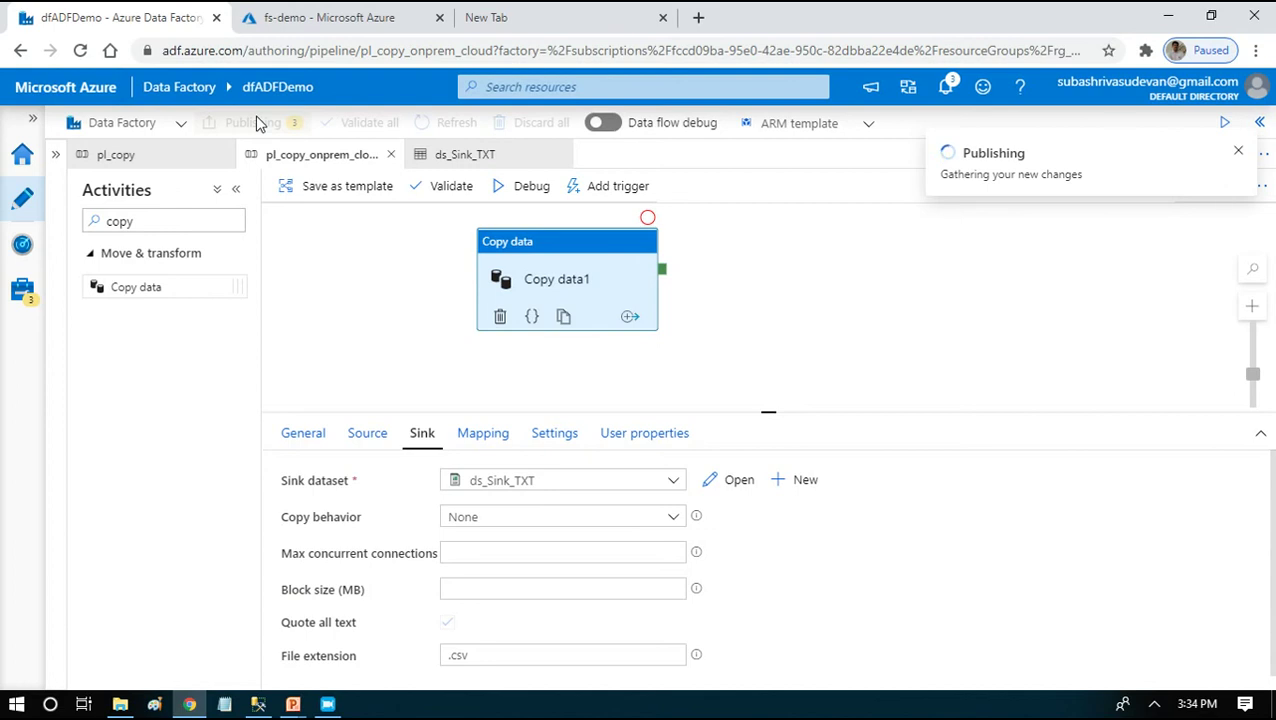
click(754, 672)
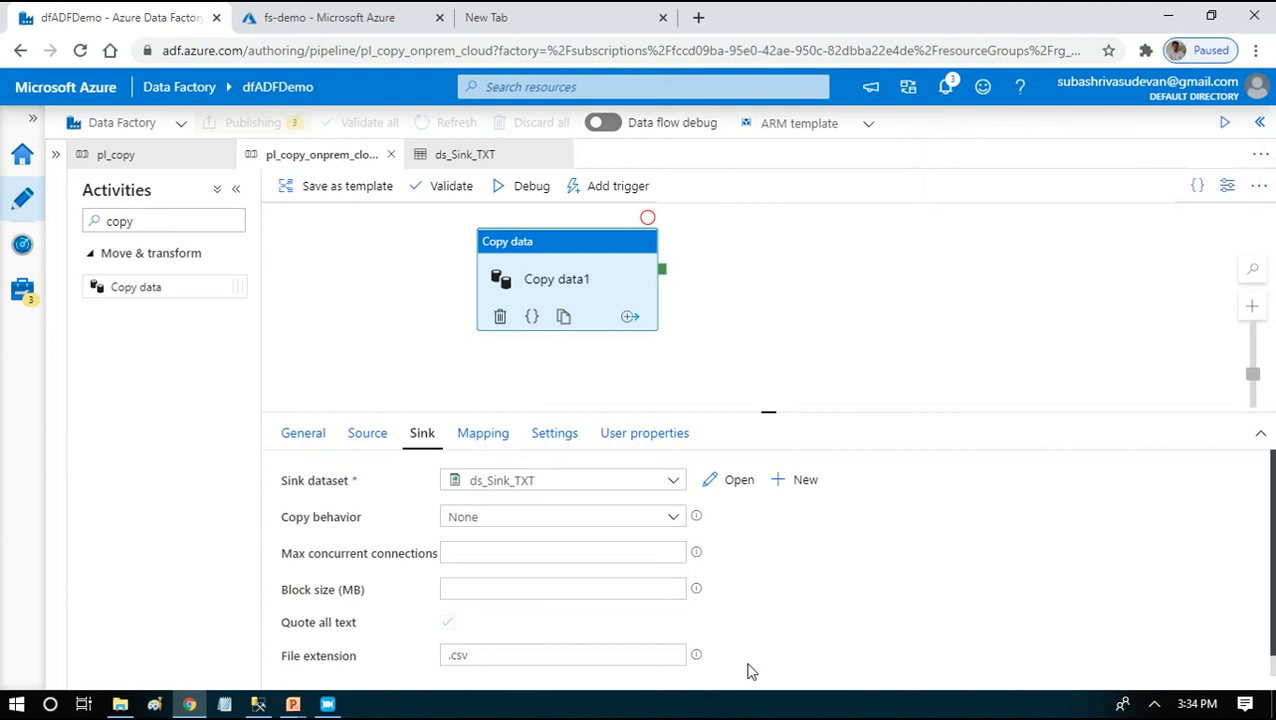
Step: Validate the pl_copy_onprem_cloud pipeline and start a debug run
click(455, 193)
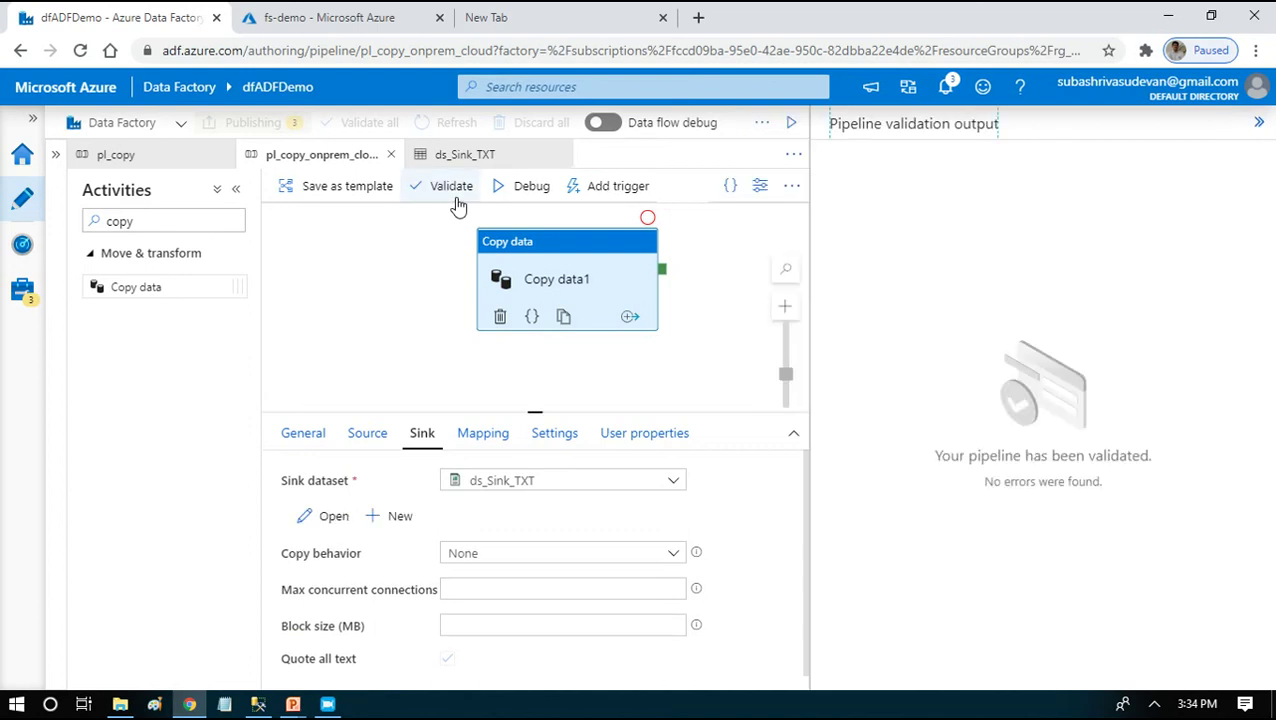
click(507, 194)
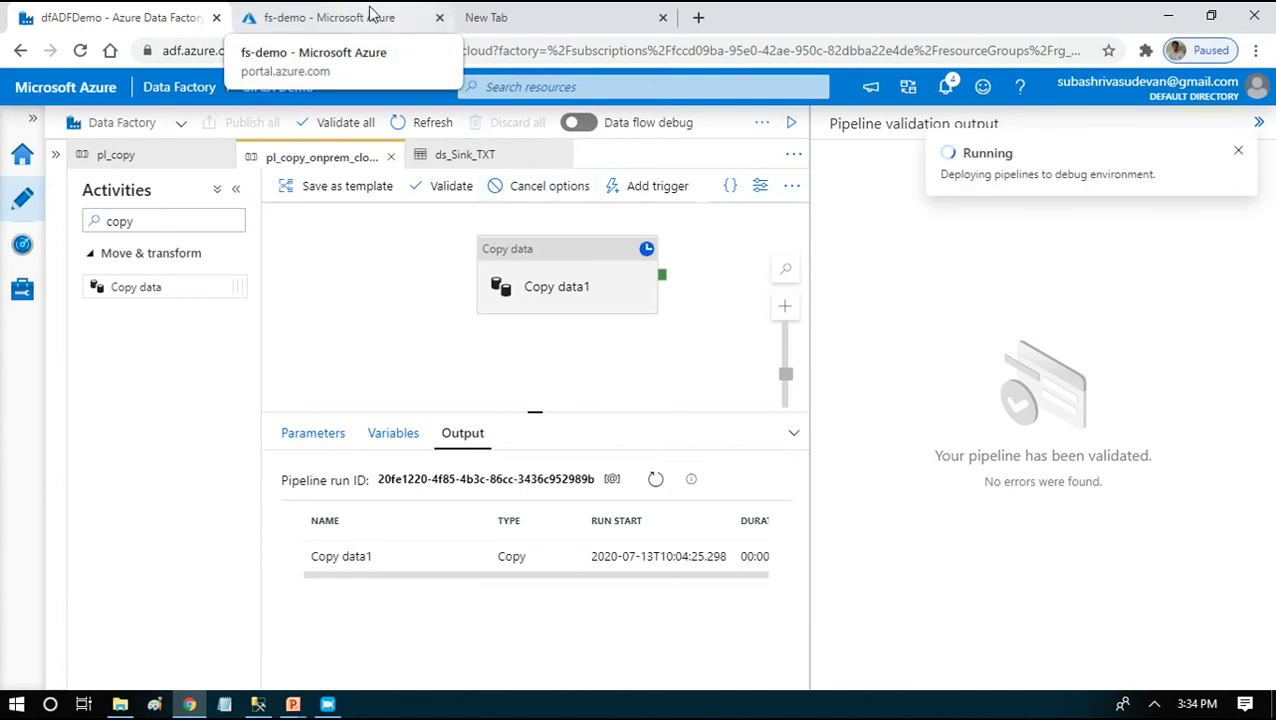
Step: Refresh the Output folder of the fs-demo container and examine the contents of dbo.DimSalesPerson.csv
click(328, 15)
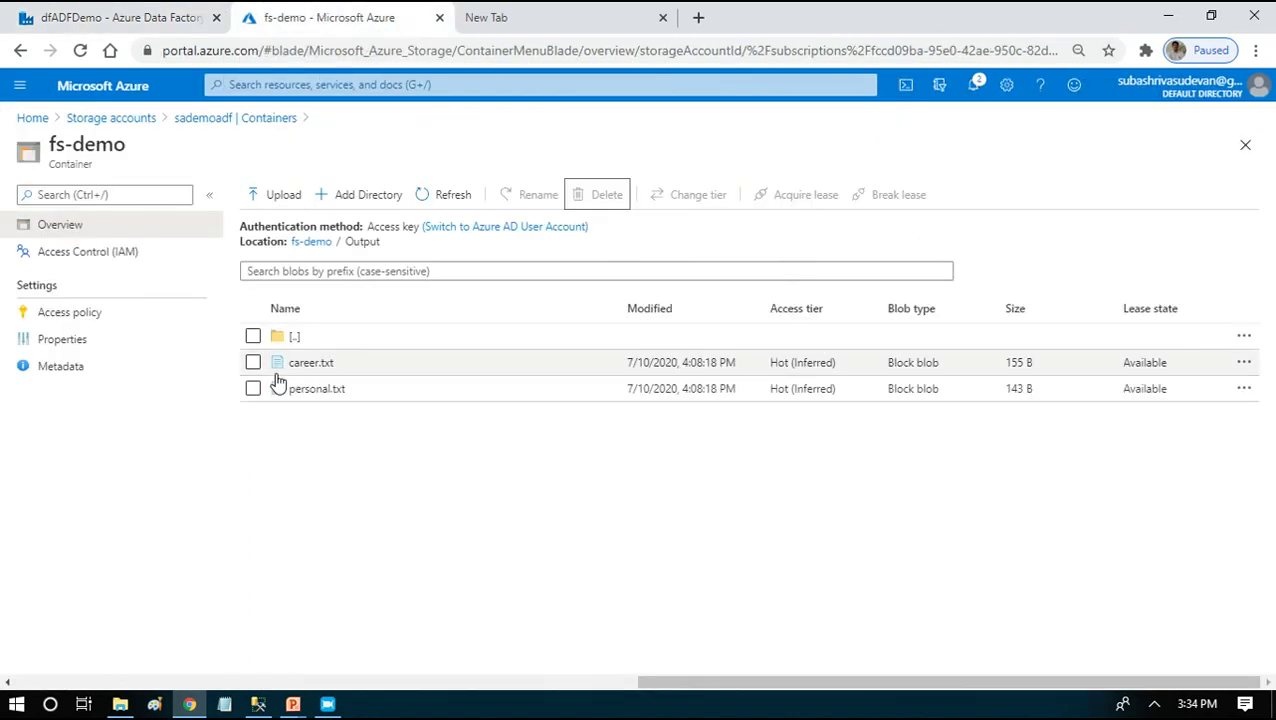
click(457, 201)
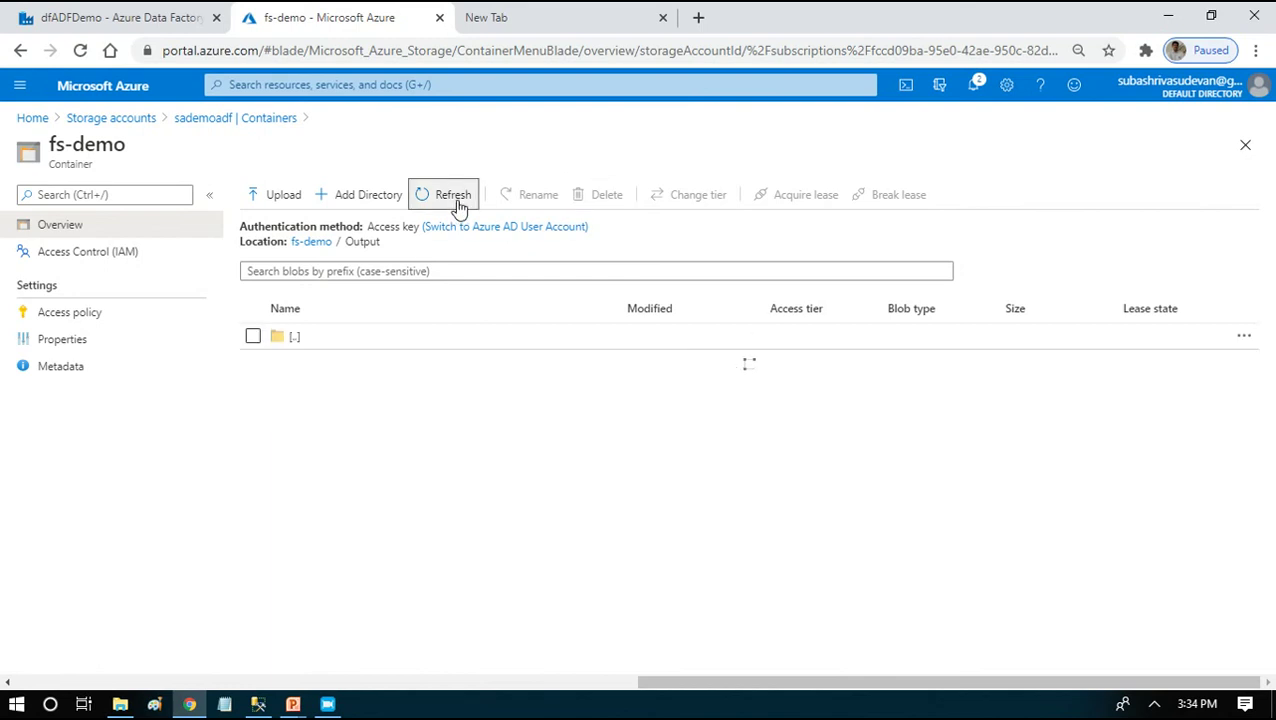
click(458, 204)
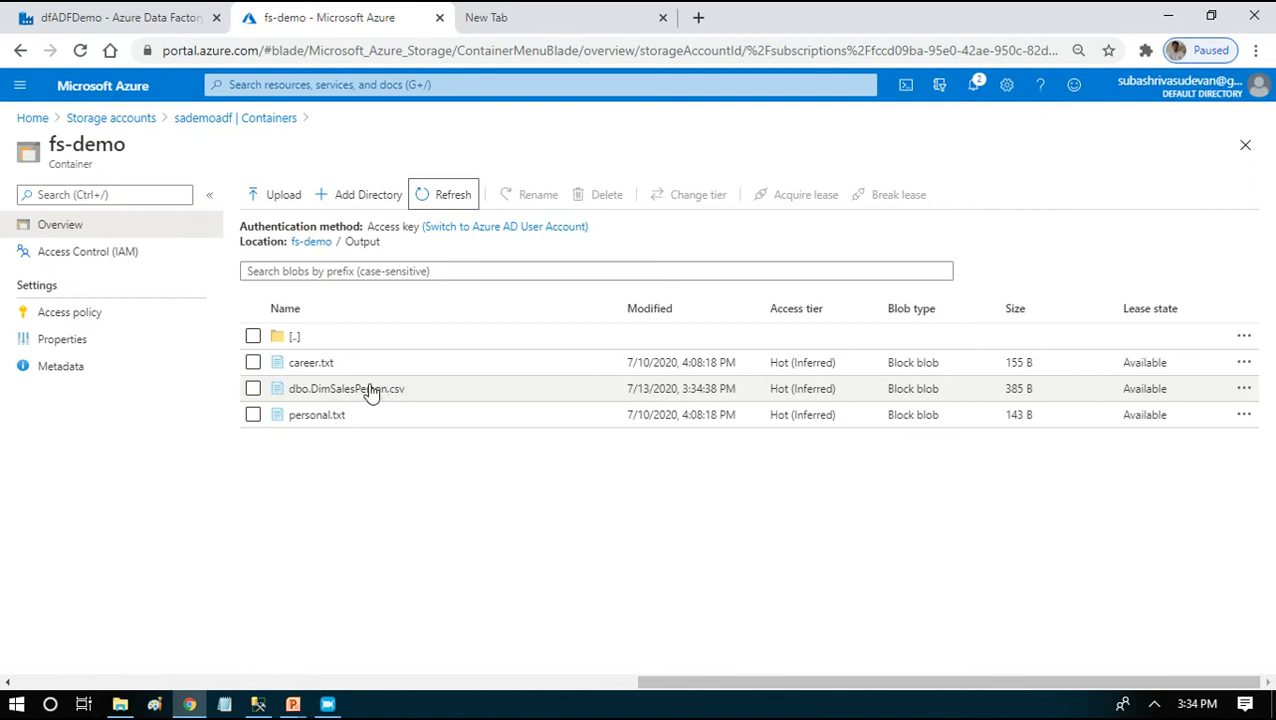
click(371, 392)
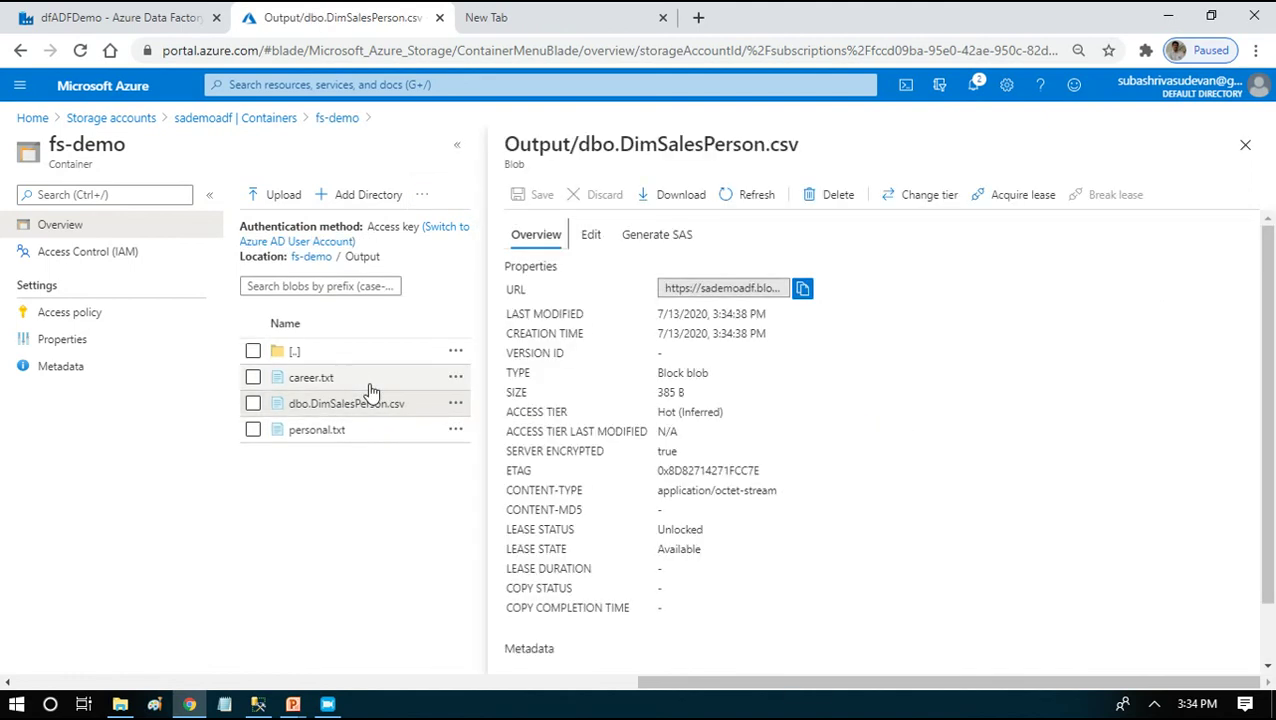
click(605, 237)
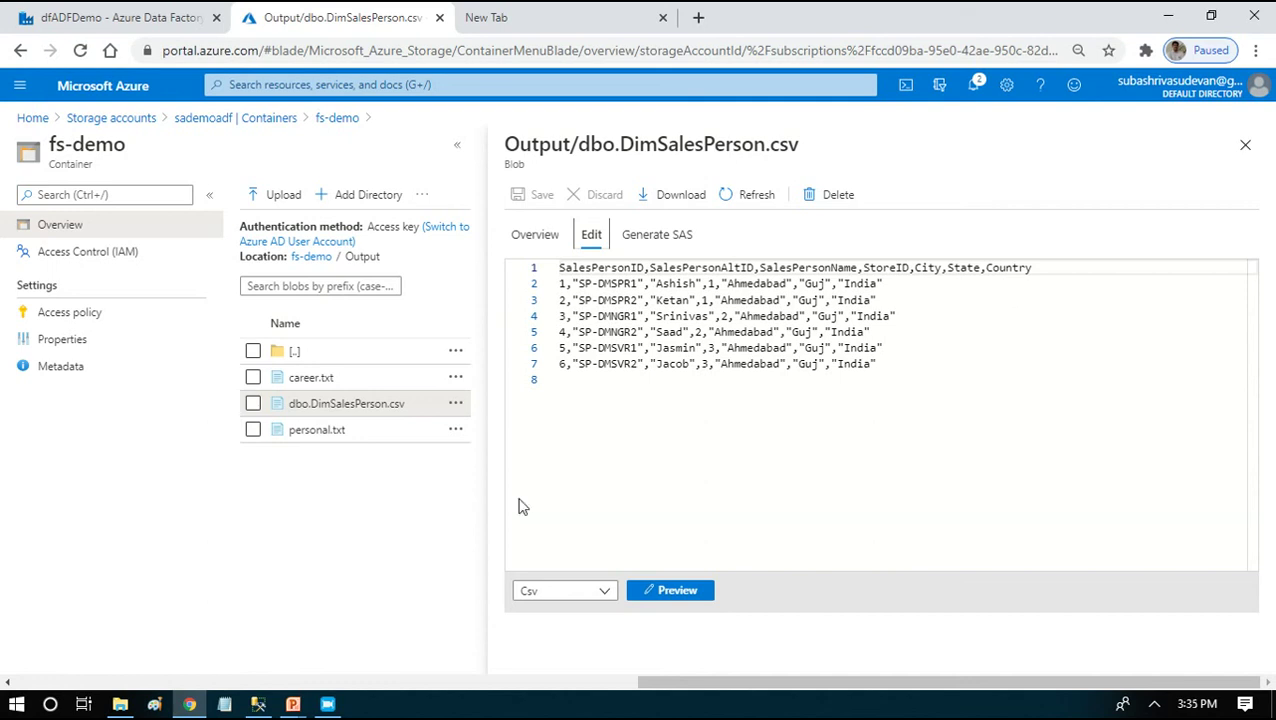
Step: Switch to Notepad and write the line "on premise --> cloud server synapse" in a blank note
click(226, 705)
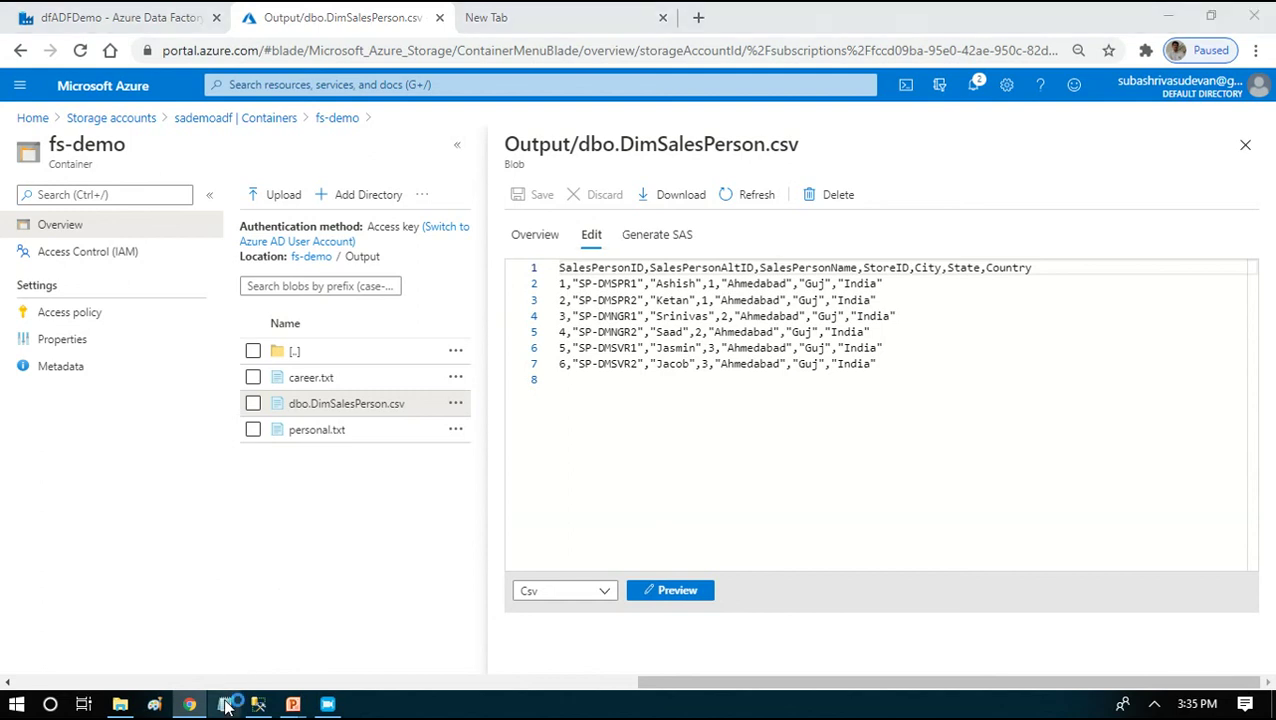
text(o)
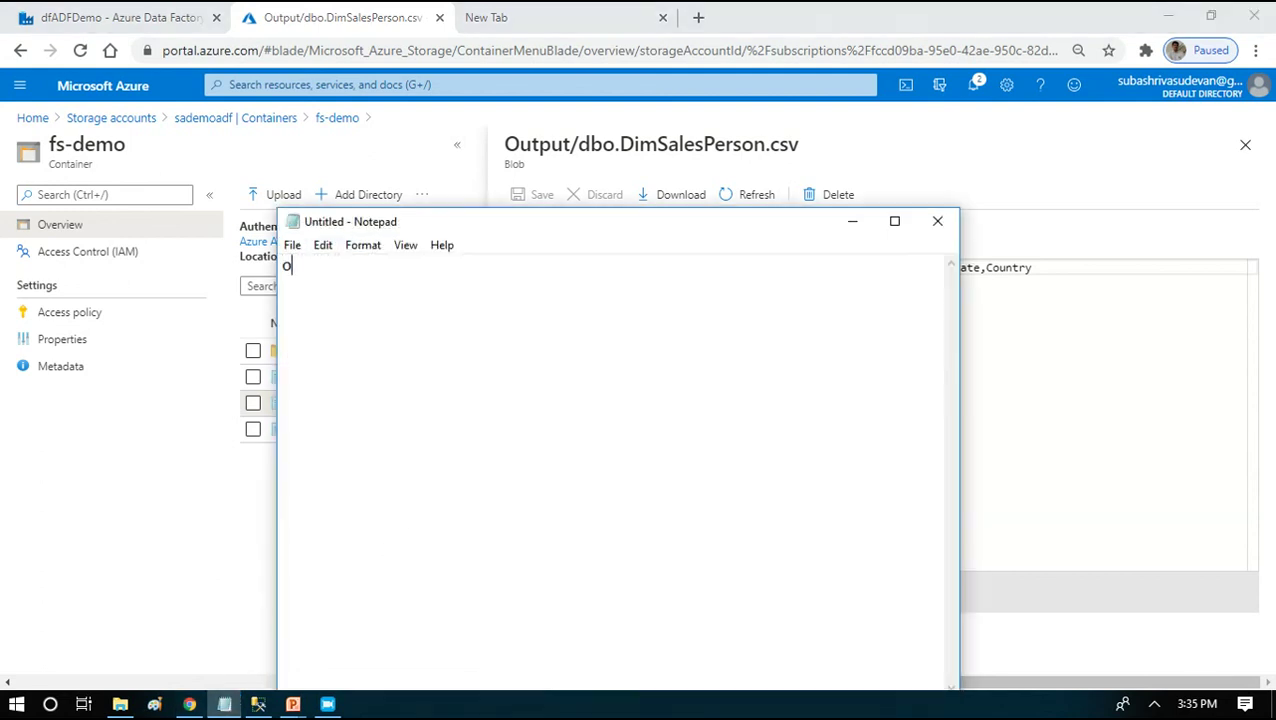
text(n premise --> cloud )
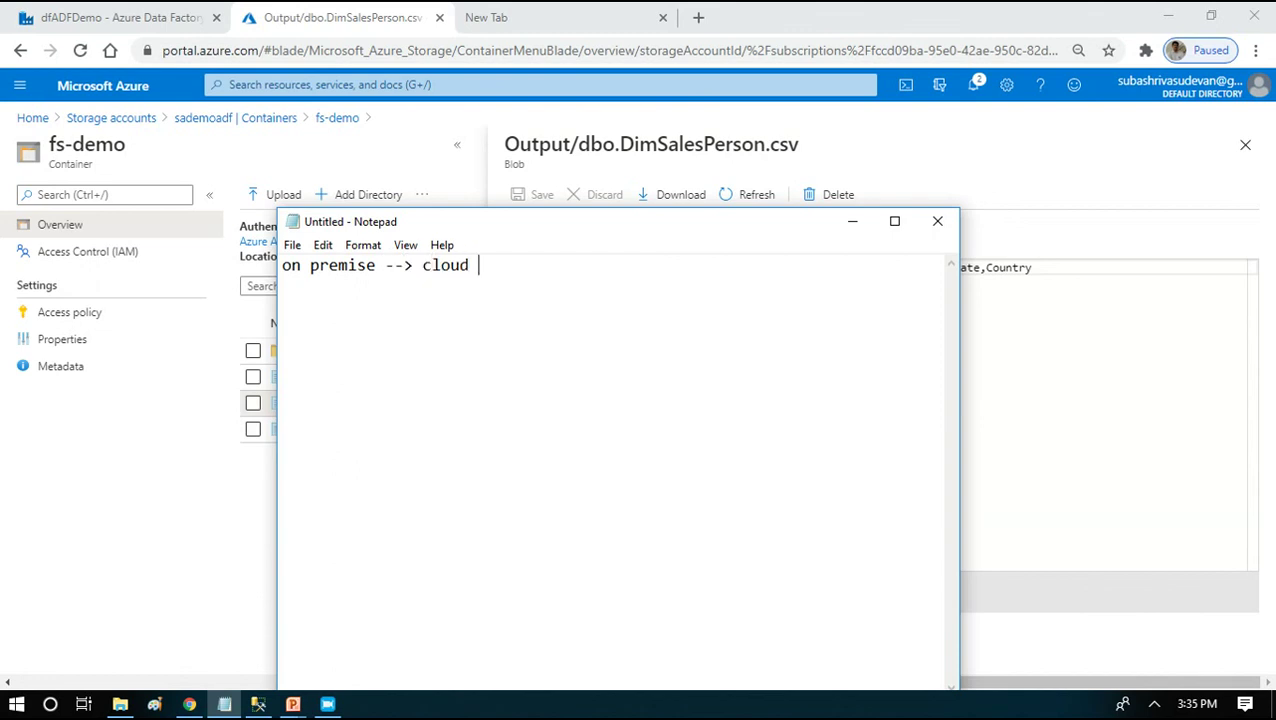
text(server synapse)
key(Return)
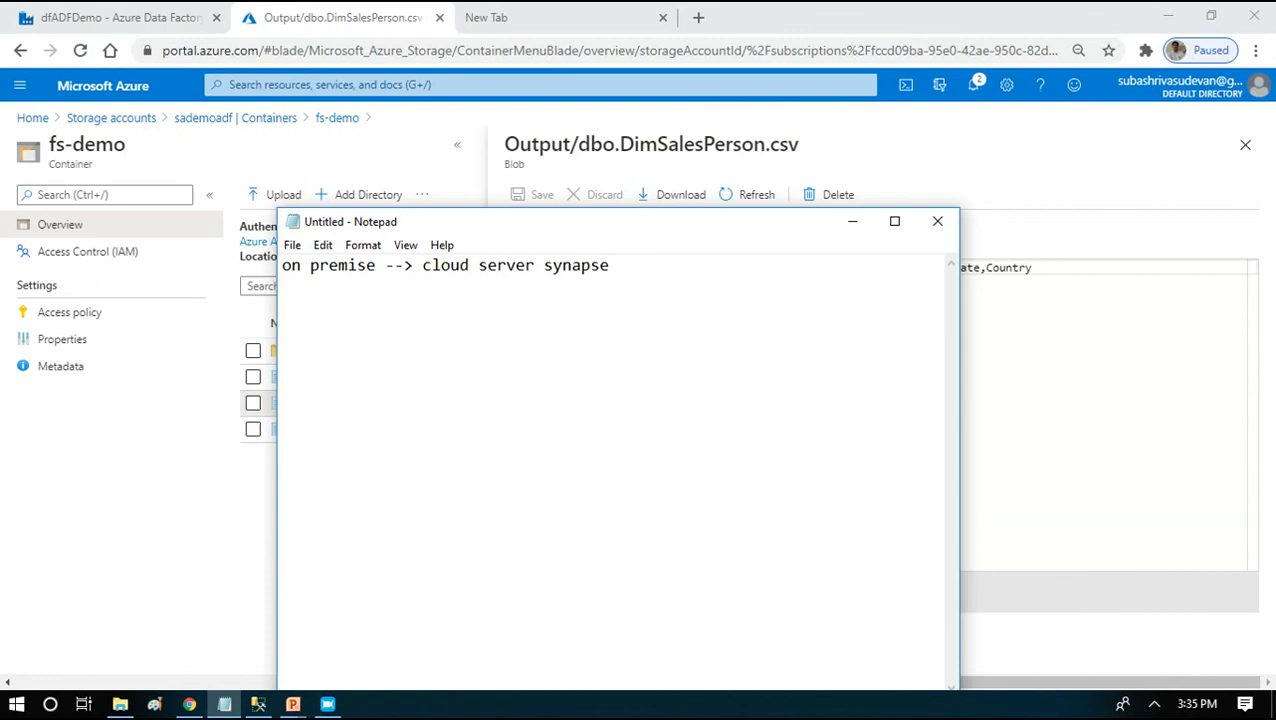
Step: Add a second line to the note reading "on premise --> write to a file --> copy to synapse"
text(on premise --> wro)
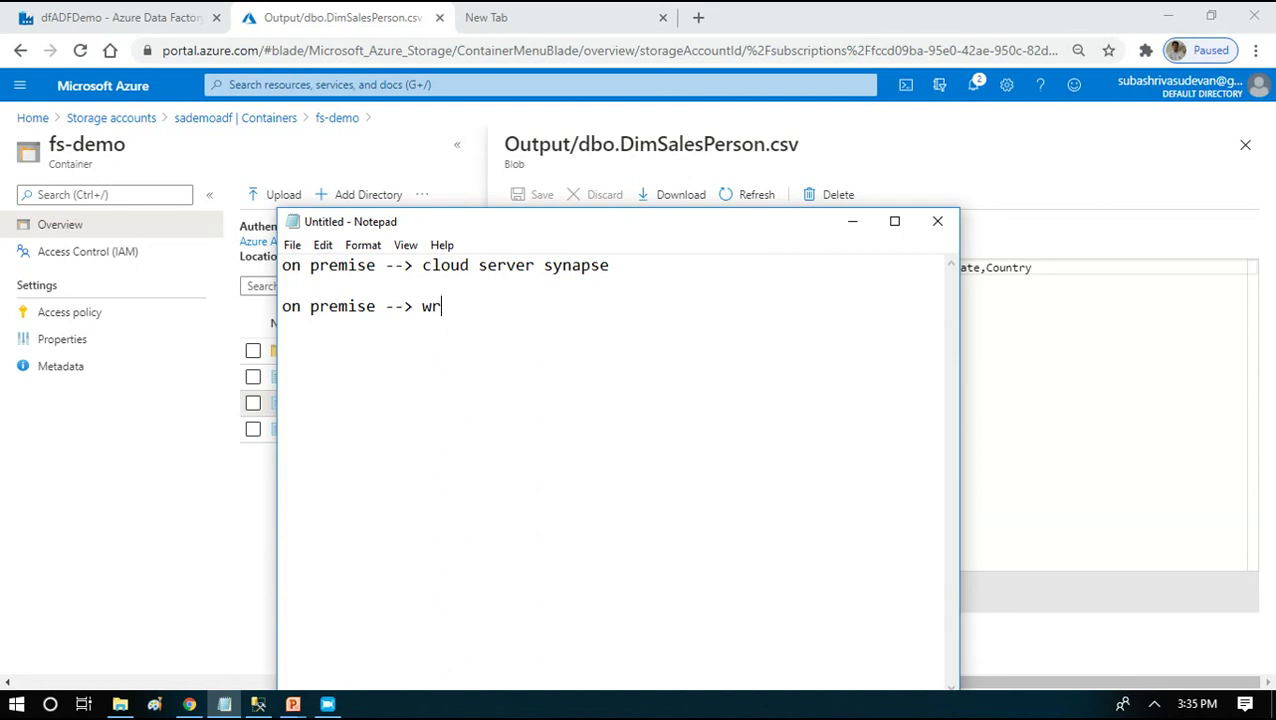
key(BackSpace)
text(ite to a file --)
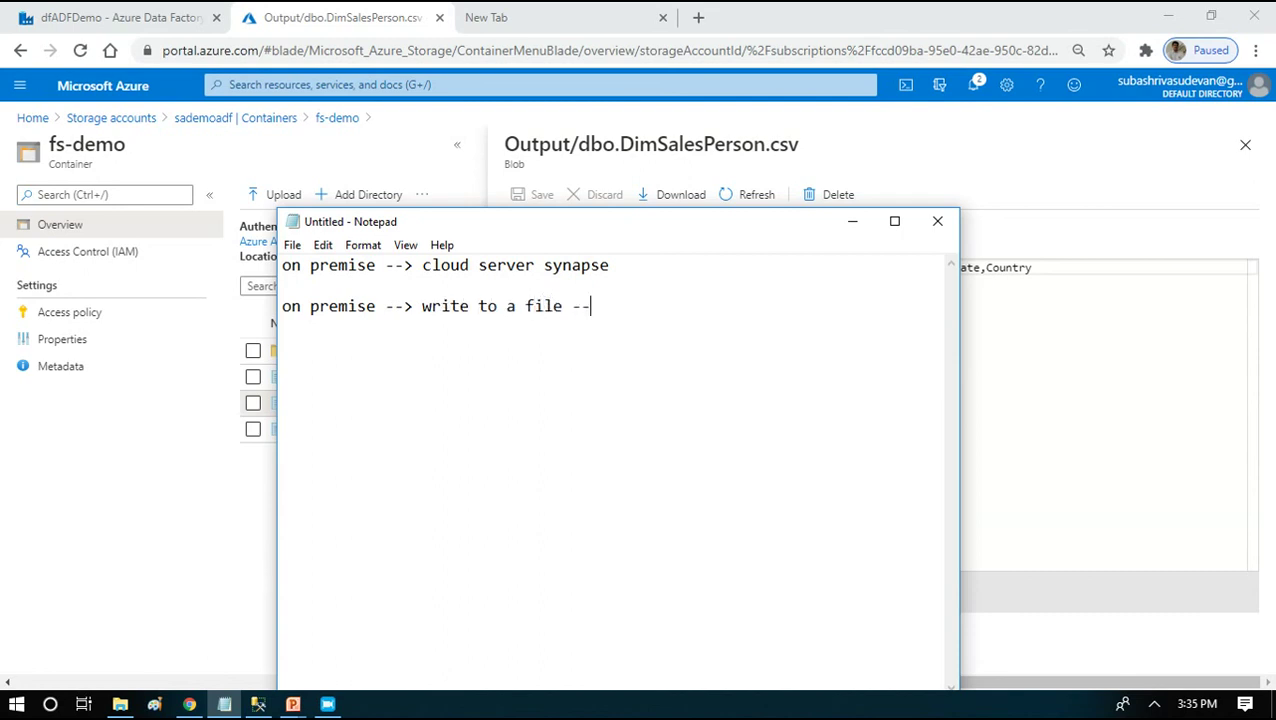
text(> copy to synapse)
key(Return)
key(Return)
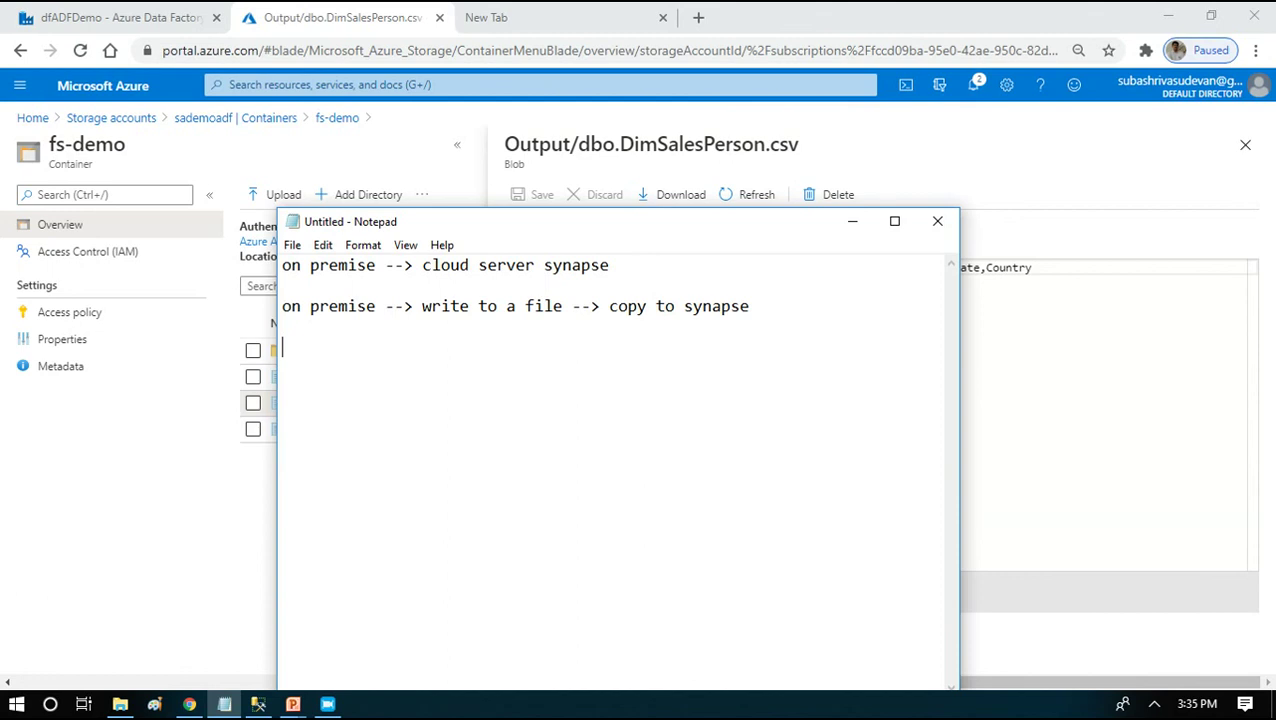
Step: Replace "server synapse" with "blob storage" in the note's first line and return to the blob contents in the browser
drag(479, 262, 755, 245)
key(BackSpace)
text(b)
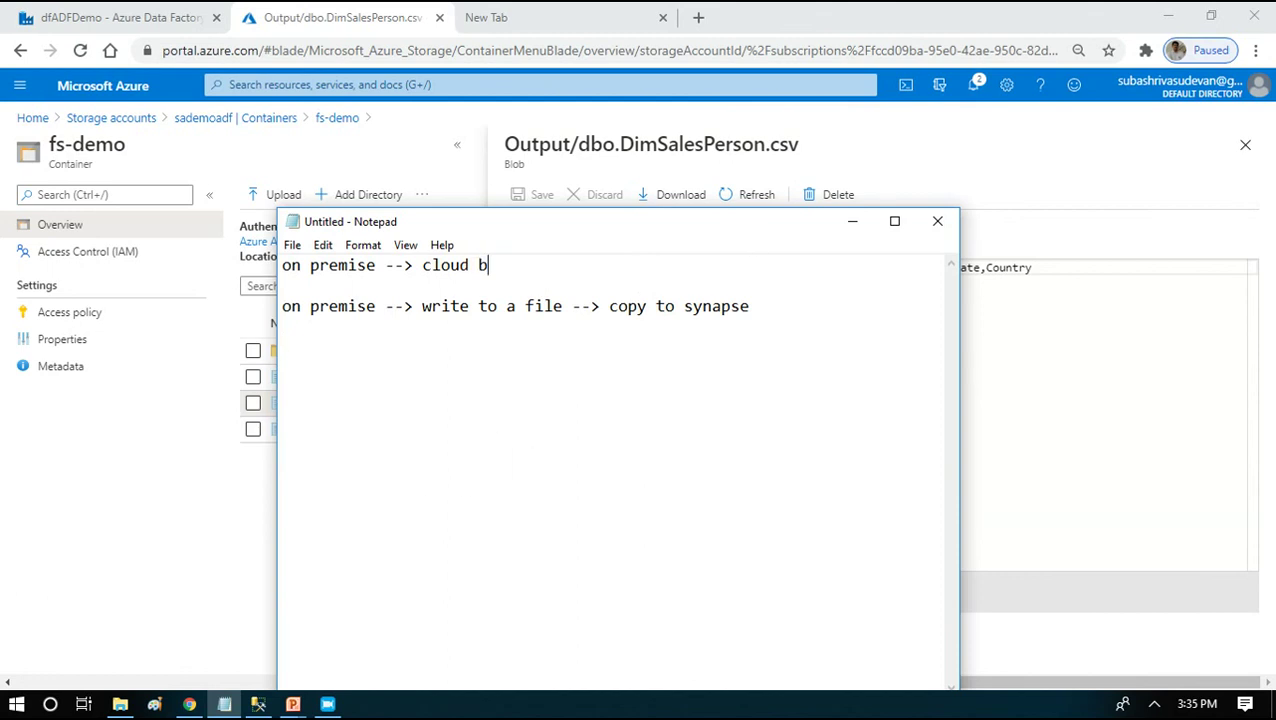
text(lob storage)
key(Down)
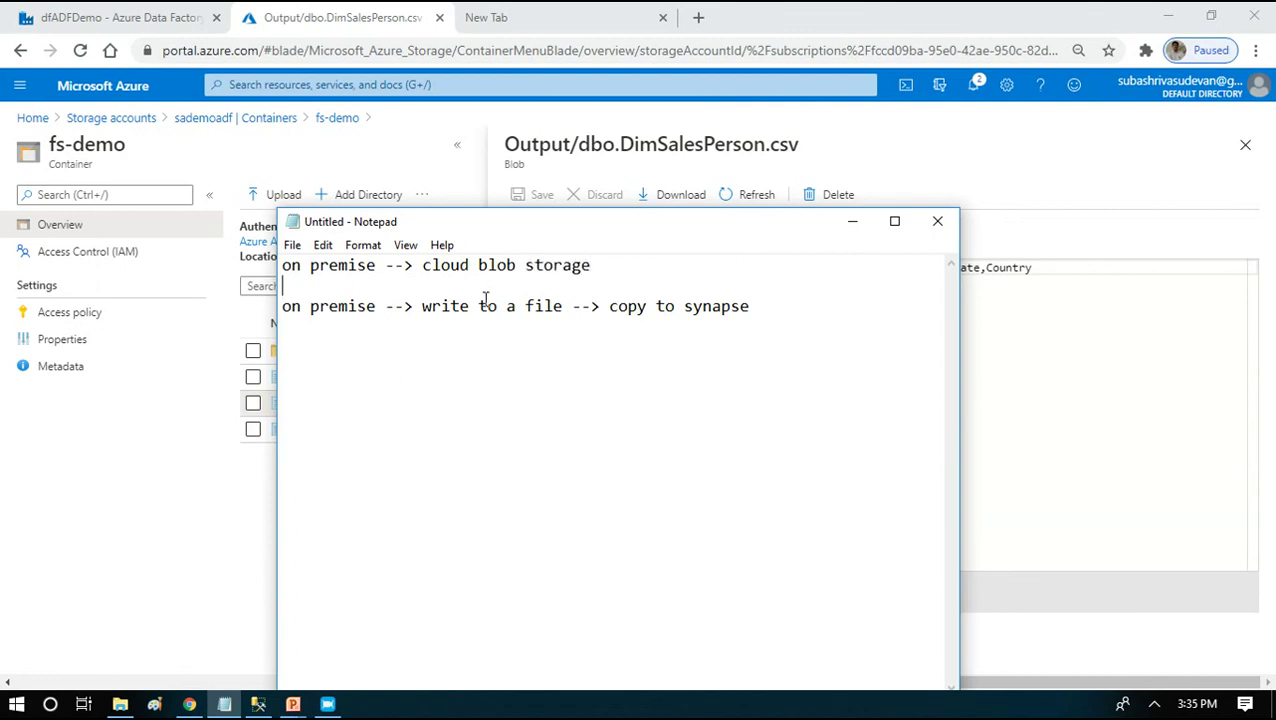
drag(425, 258, 723, 321)
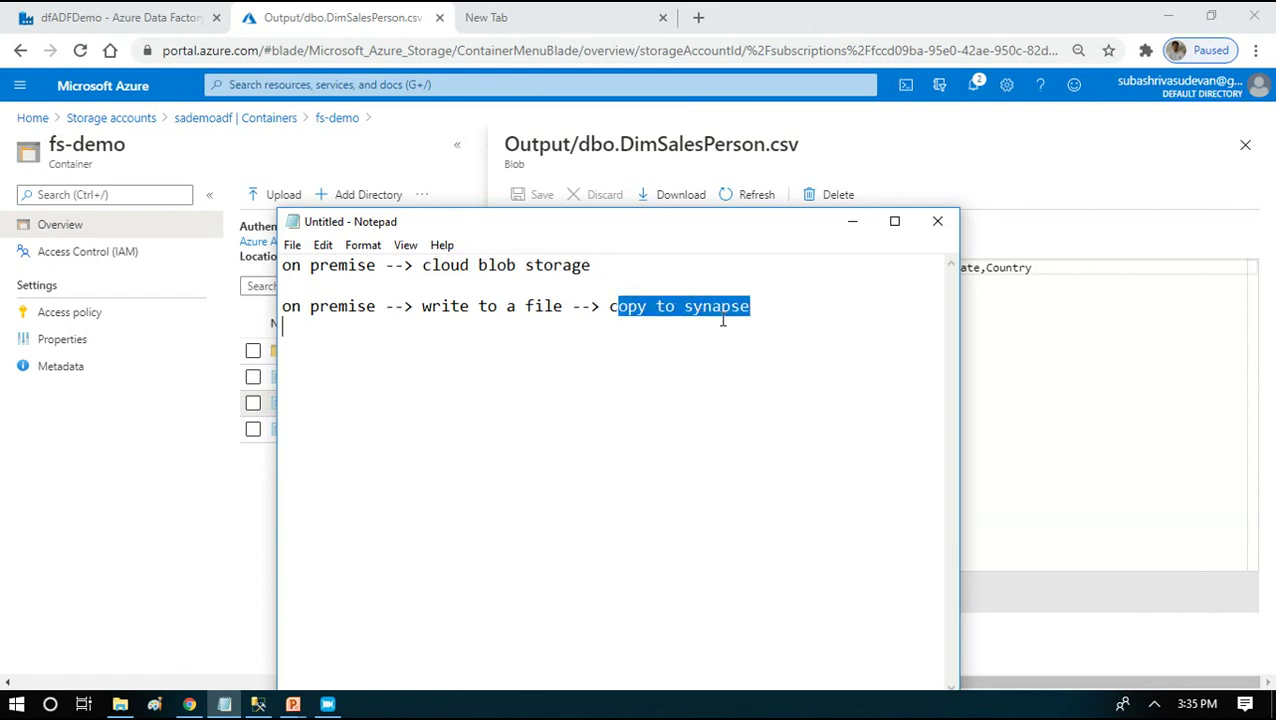
click(852, 221)
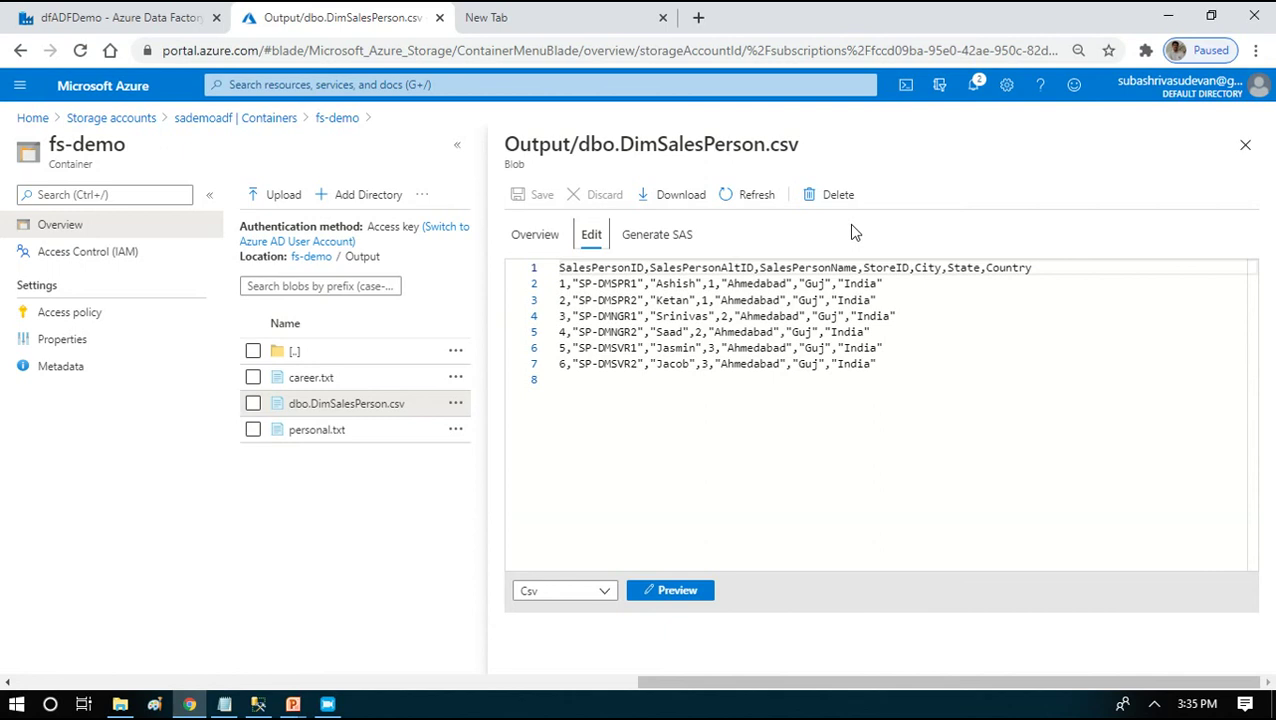